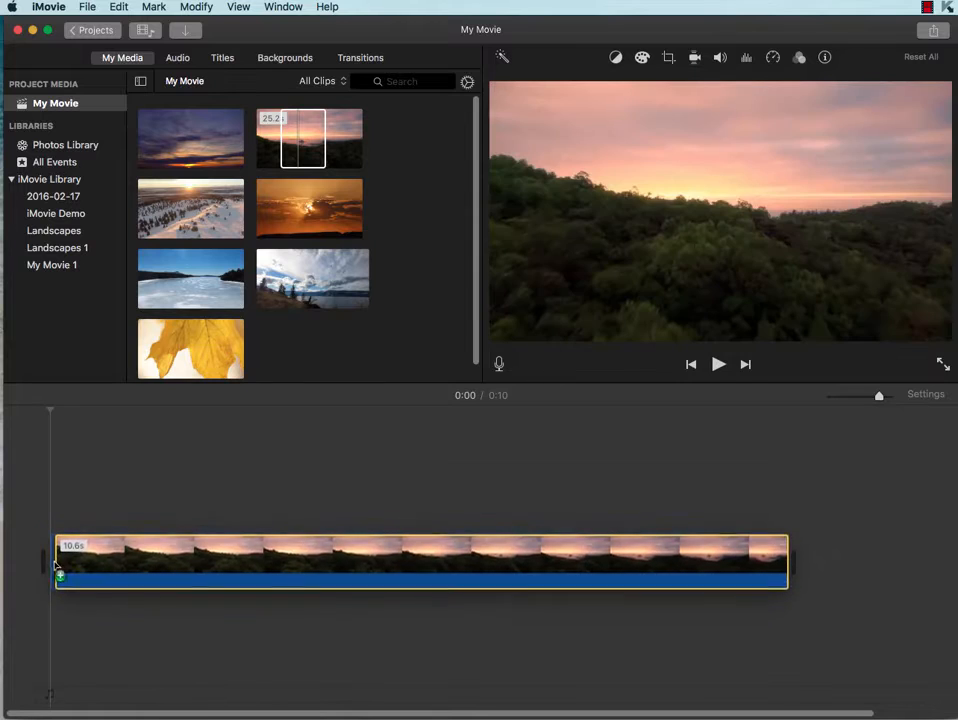
Select a section of about 10.7 s from the orange sunset clip and append it after the forest clip in the timeline
{"action": "left_click_drag", "start_coordinate": [879, 397], "coordinate": [861, 397]}
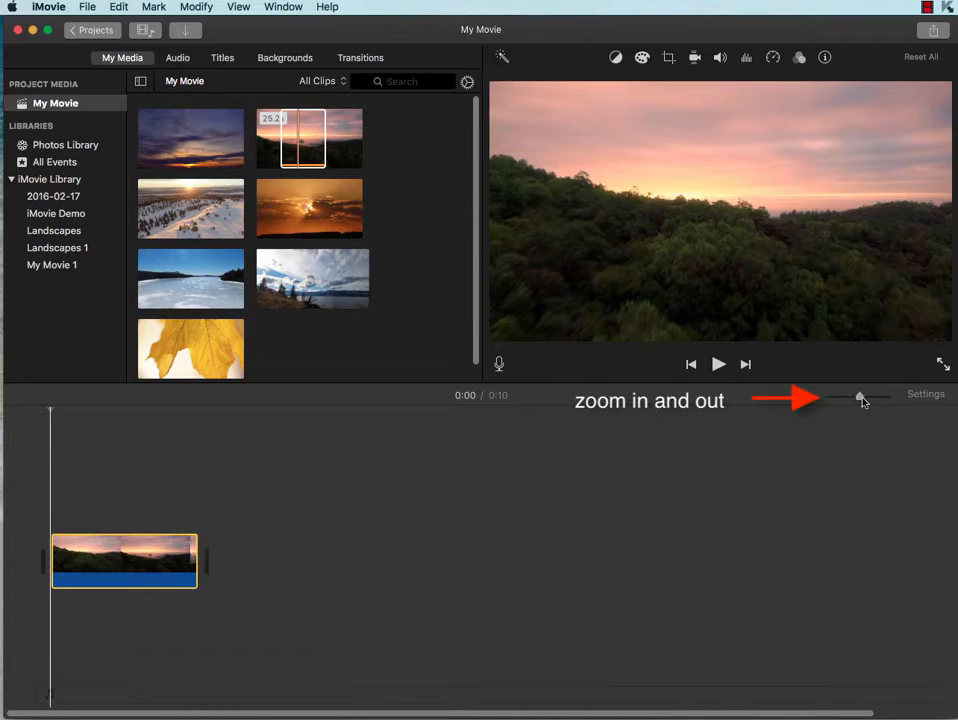
{"action": "left_click", "coordinate": [170, 214]}
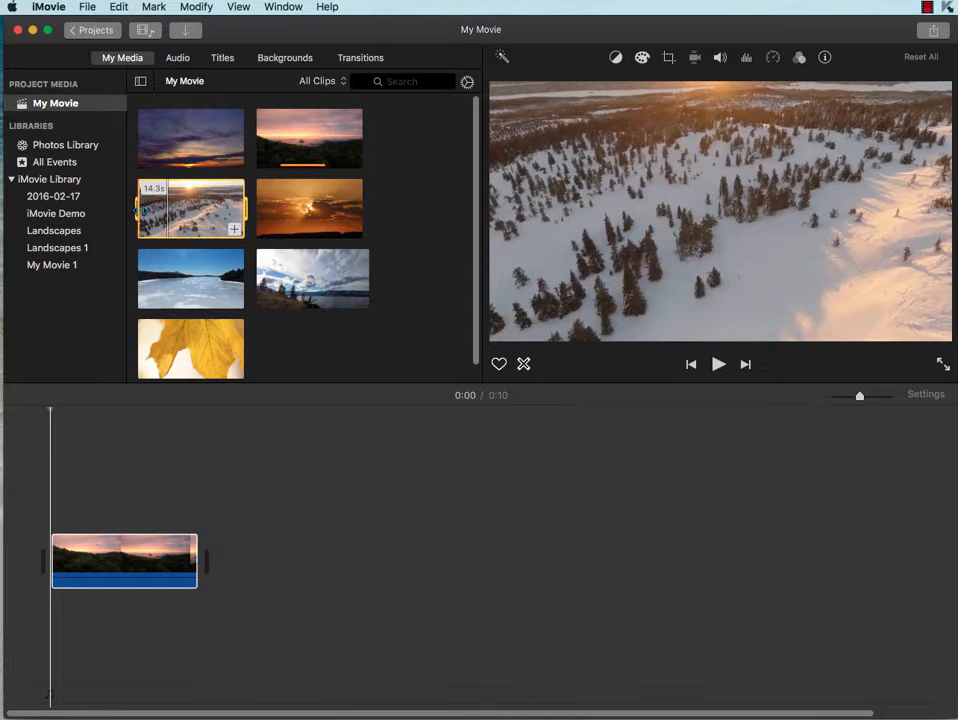
{"action": "left_click", "coordinate": [262, 213]}
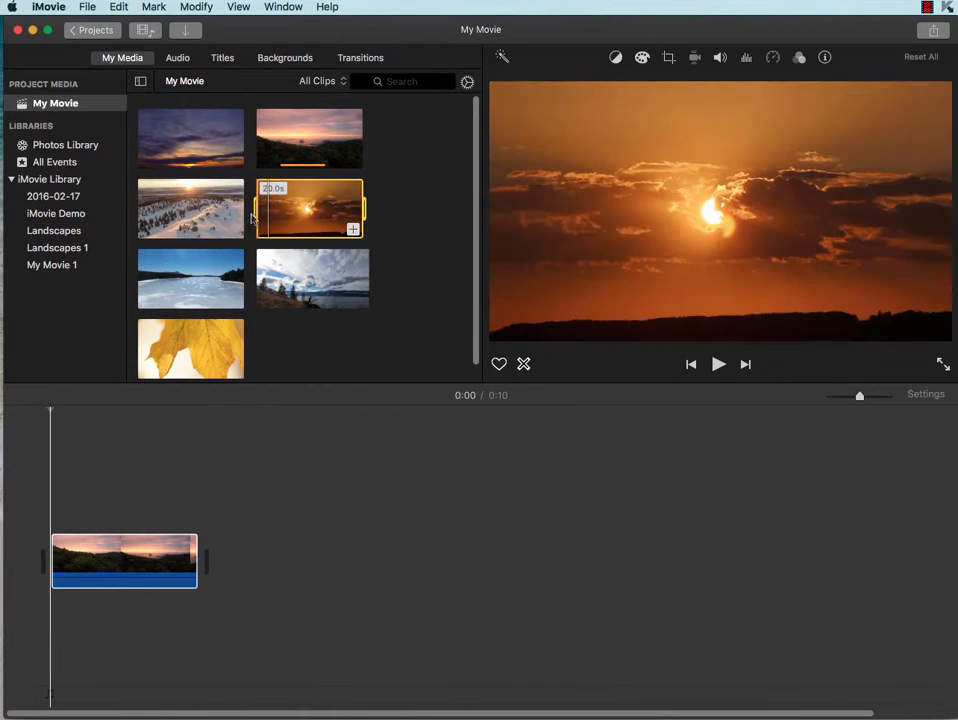
{"action": "left_click_drag", "start_coordinate": [265, 214], "coordinate": [280, 210]}
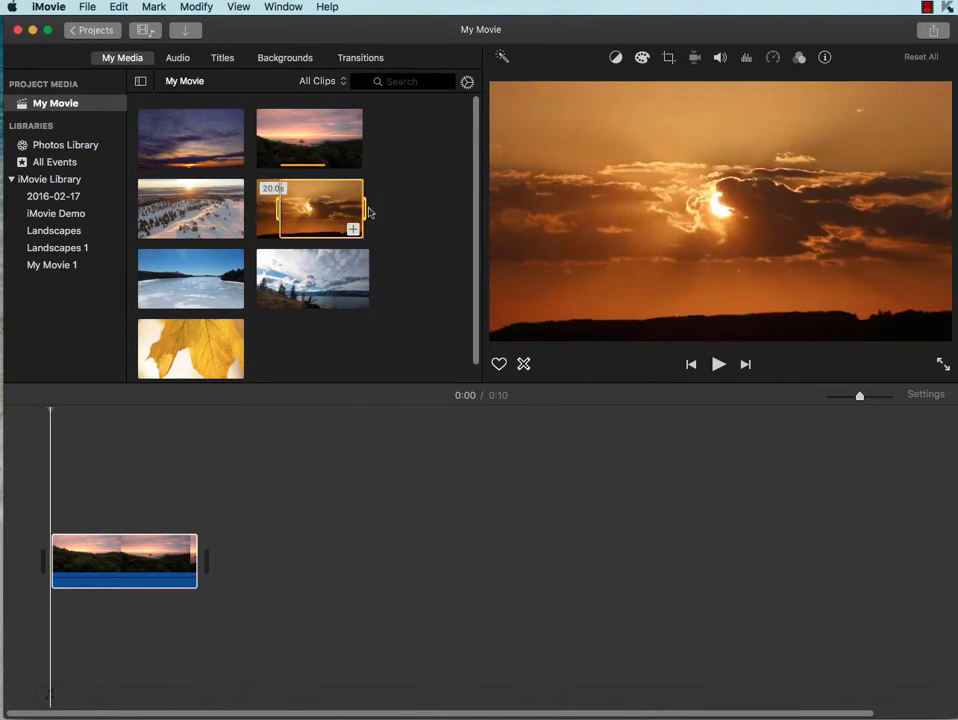
{"action": "left_click_drag", "start_coordinate": [364, 210], "coordinate": [210, 565]}
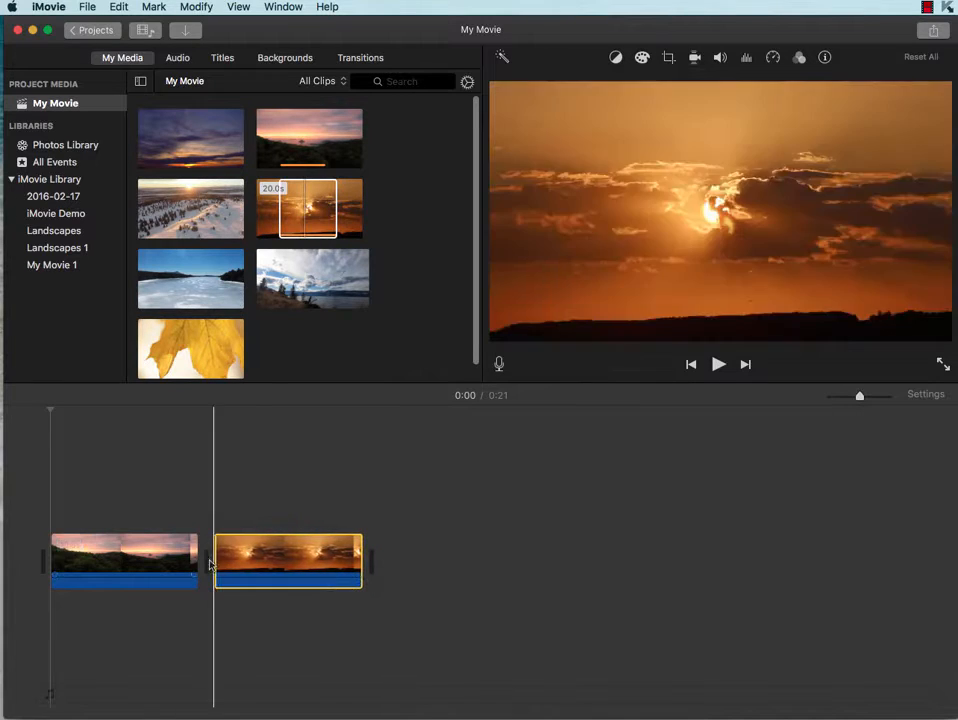
Select a middle section of about 33 s from the frozen lake clip and append it after the orange sunset clip
{"action": "left_click", "coordinate": [208, 281]}
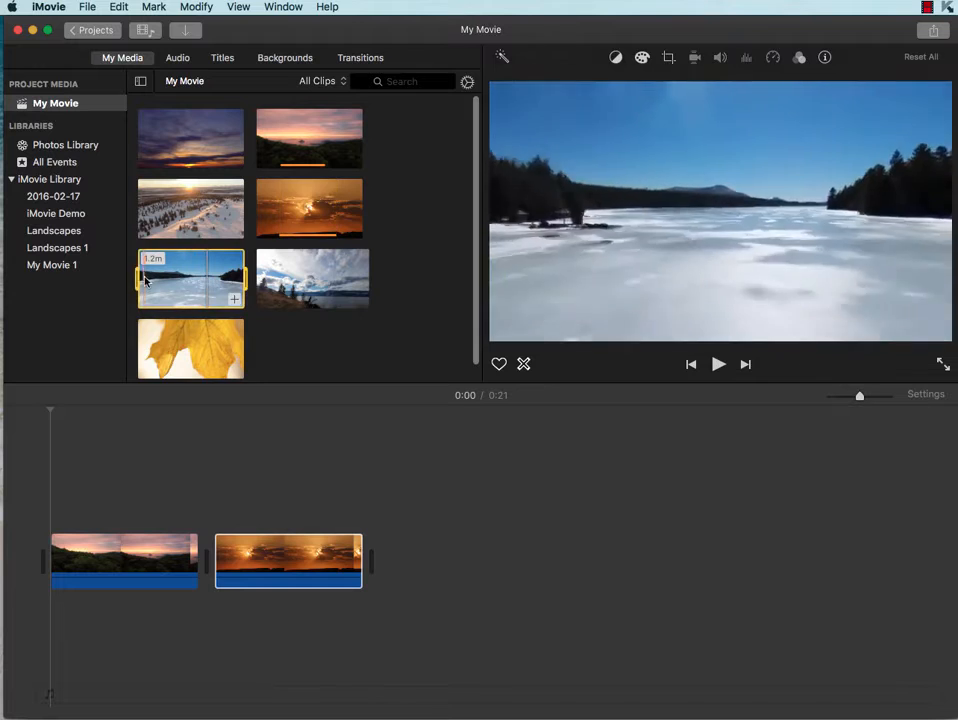
{"action": "left_click_drag", "start_coordinate": [141, 280], "coordinate": [172, 282]}
{"action": "left_click_drag", "start_coordinate": [245, 283], "coordinate": [405, 567]}
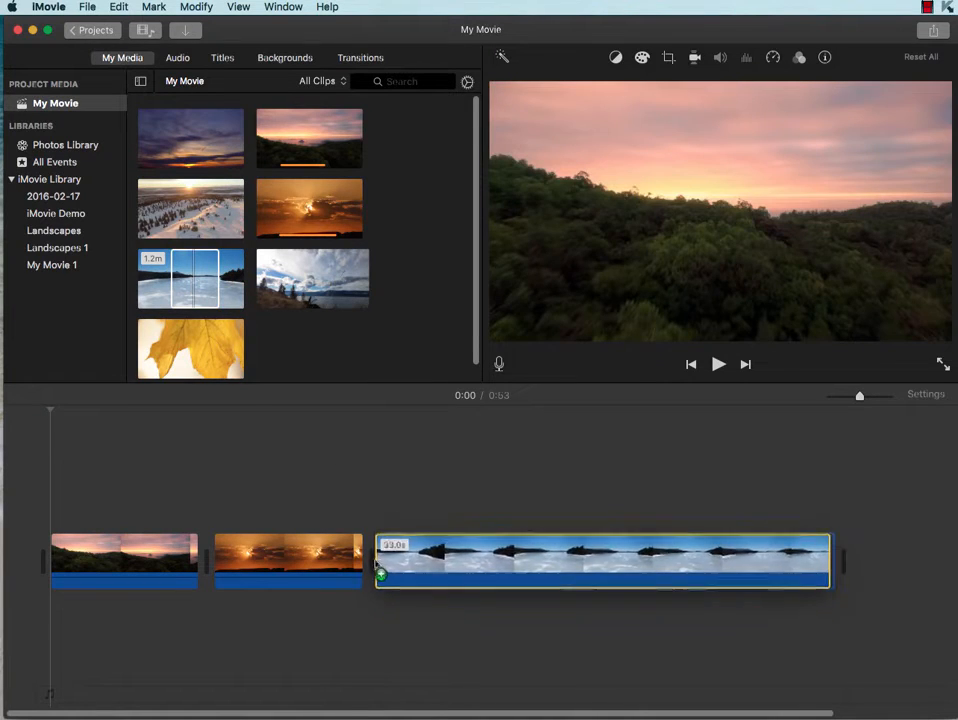
Overlay about 35.1 s of the cloudy lakeshore clip on the frozen lake clip and trim its end to match the lake clip
{"action": "left_click", "coordinate": [263, 279]}
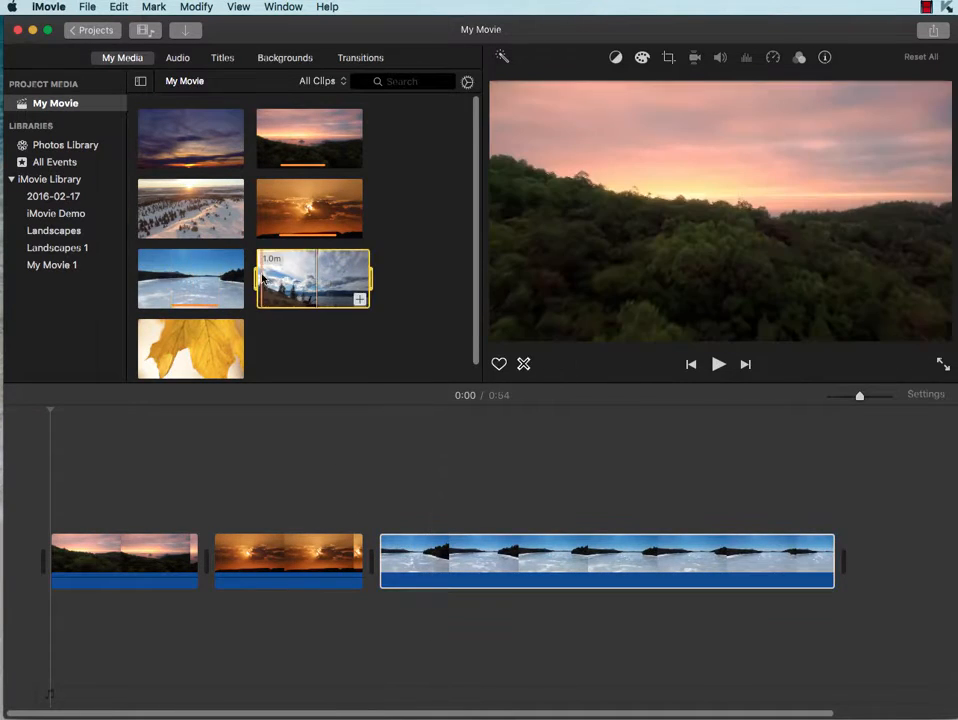
{"action": "left_click_drag", "start_coordinate": [280, 278], "coordinate": [337, 270]}
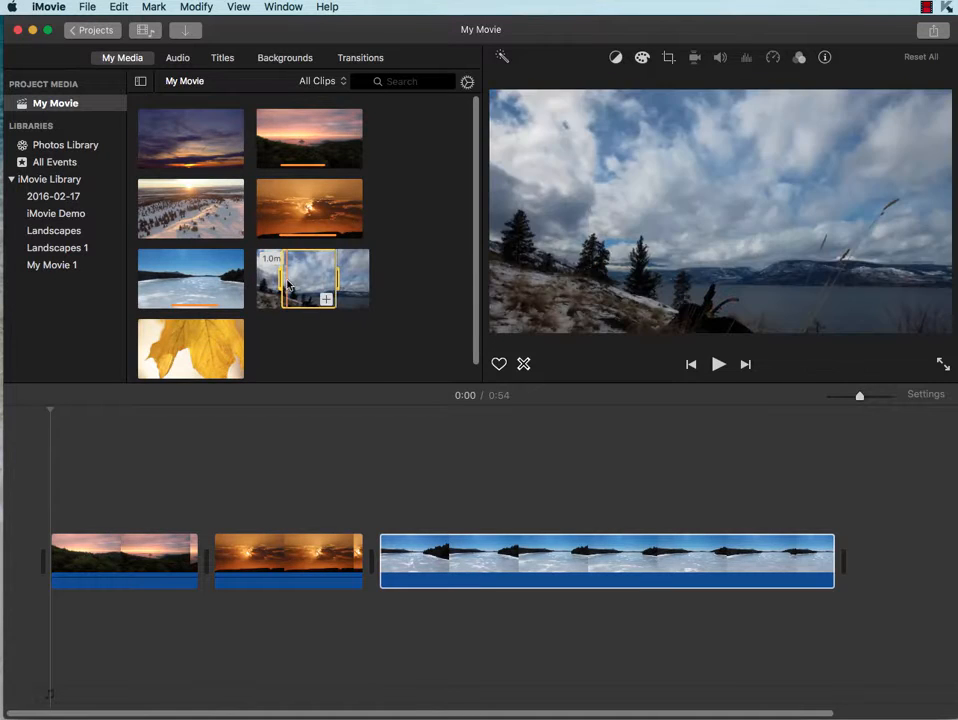
{"action": "left_click", "coordinate": [288, 285]}
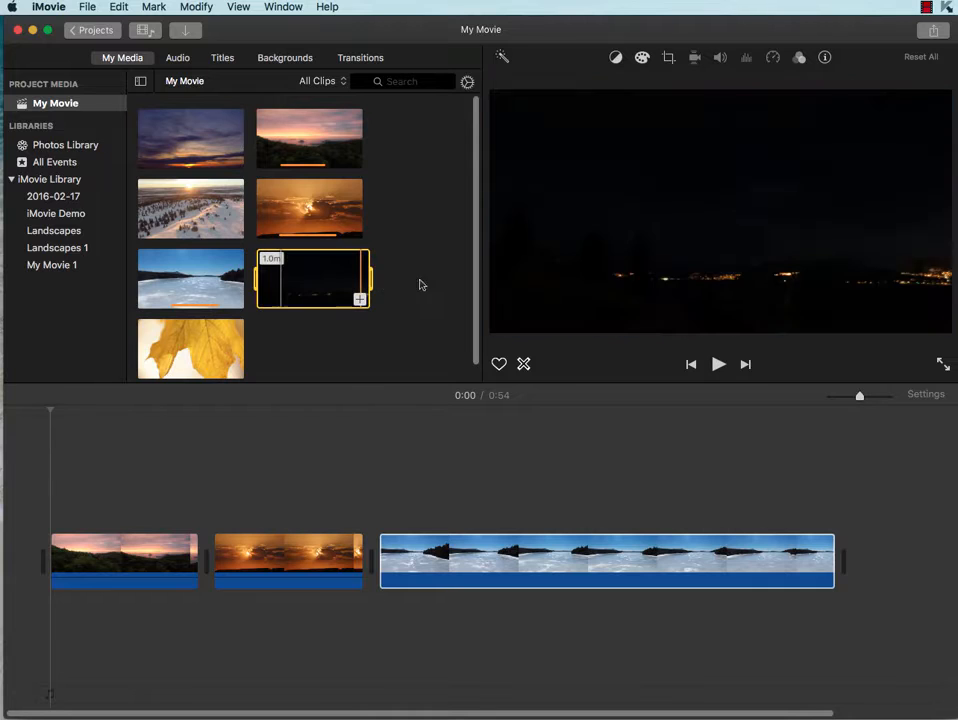
{"action": "left_click_drag", "start_coordinate": [370, 278], "coordinate": [334, 277]}
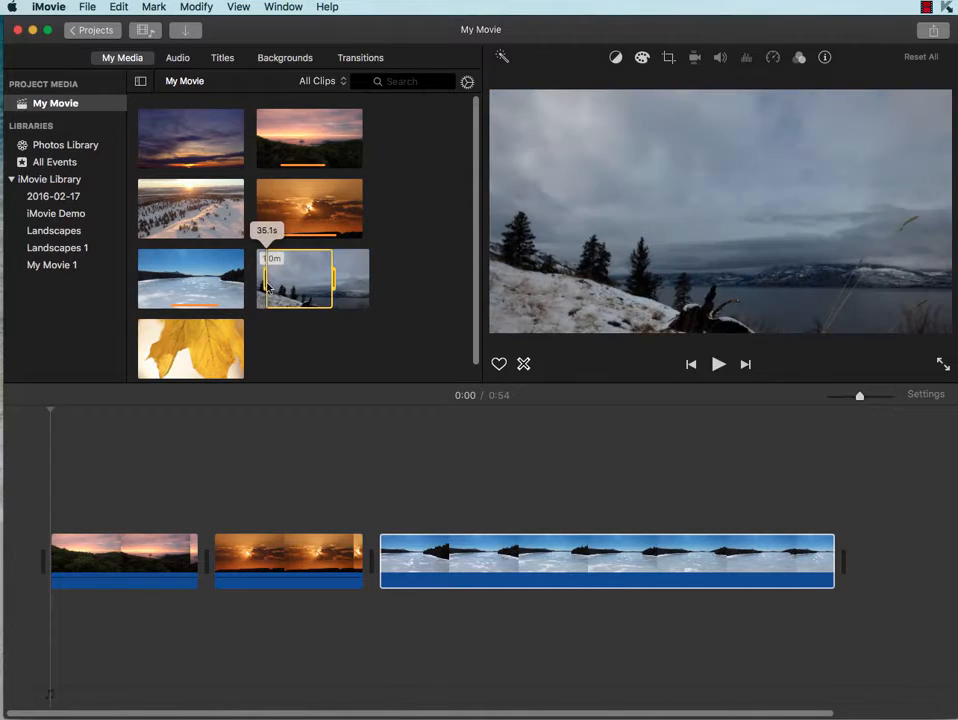
{"action": "left_click_drag", "start_coordinate": [268, 285], "coordinate": [383, 512]}
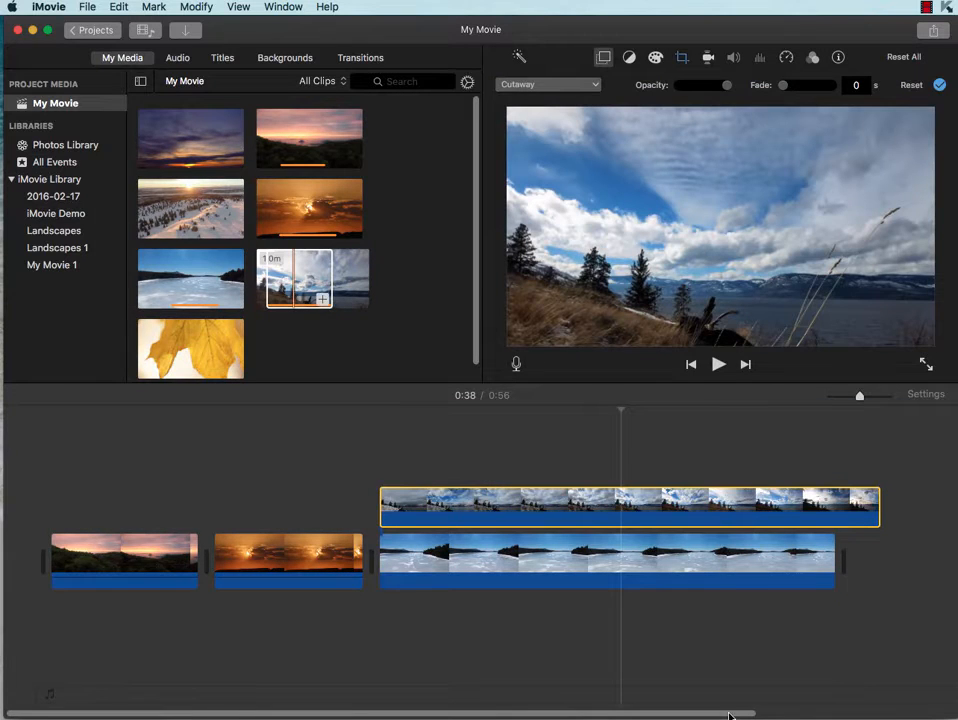
{"action": "left_click_drag", "start_coordinate": [729, 716], "coordinate": [852, 713]}
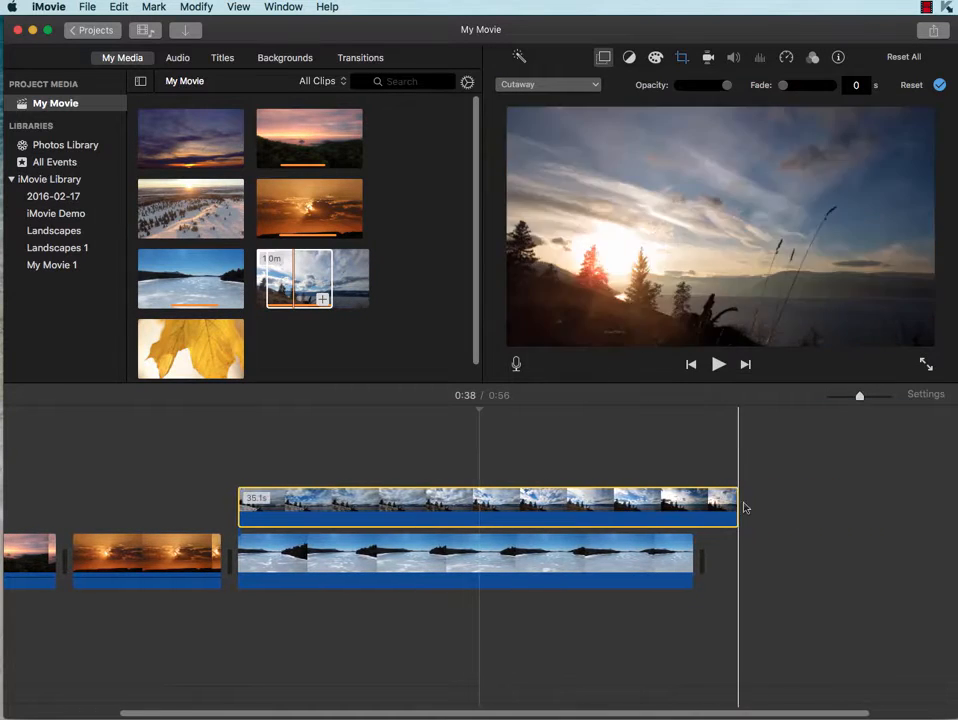
{"action": "left_click_drag", "start_coordinate": [736, 503], "coordinate": [681, 509]}
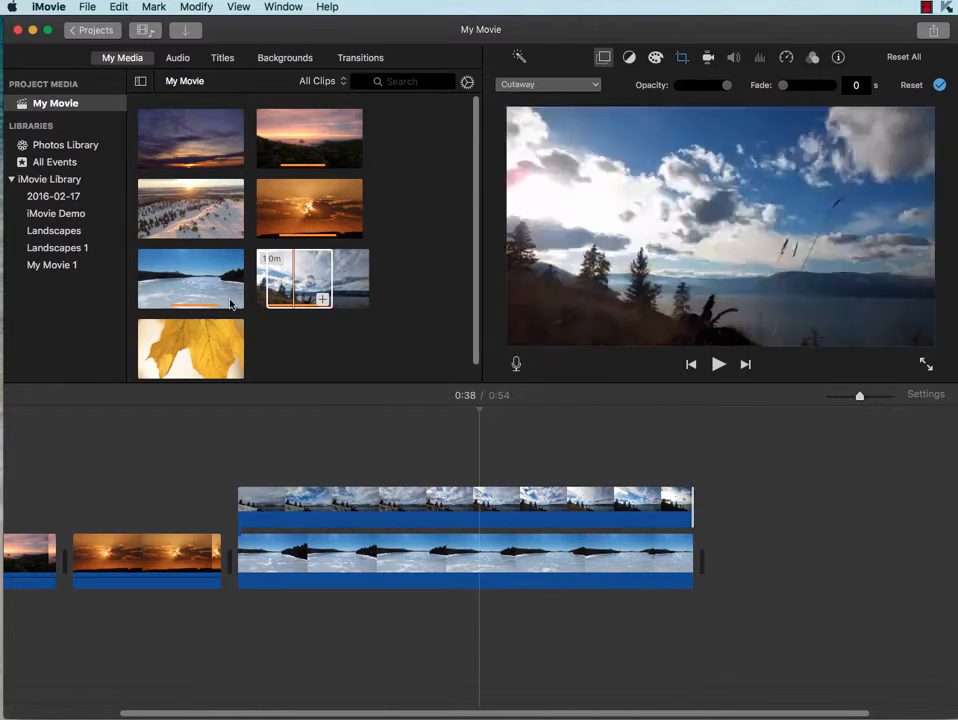
Append a middle section of the snowy forest clip and the latter part of the purple sunset clip to the timeline's end
{"action": "left_click", "coordinate": [268, 256]}
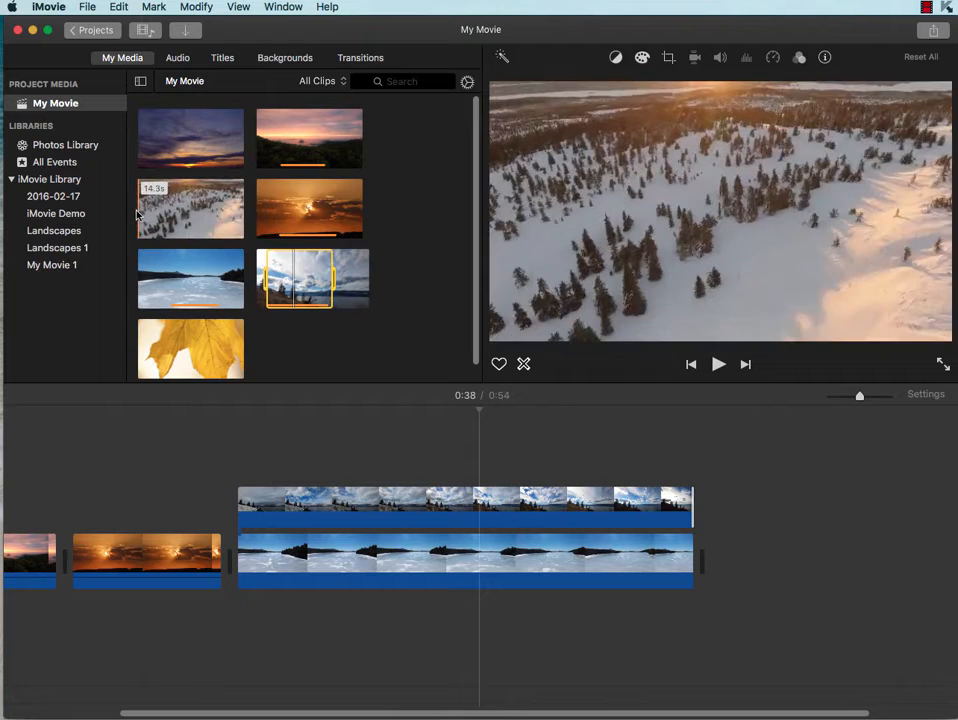
{"action": "left_click", "coordinate": [142, 211]}
{"action": "left_click_drag", "start_coordinate": [140, 211], "coordinate": [163, 210]}
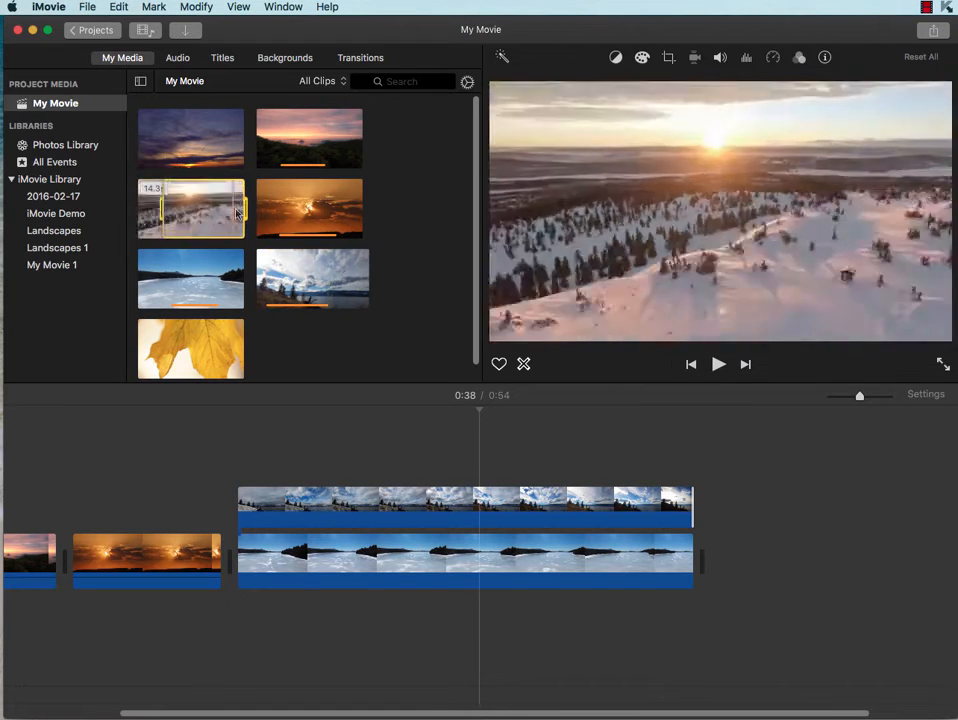
{"action": "left_click_drag", "start_coordinate": [246, 210], "coordinate": [229, 210]}
{"action": "left_click_drag", "start_coordinate": [163, 210], "coordinate": [726, 539]}
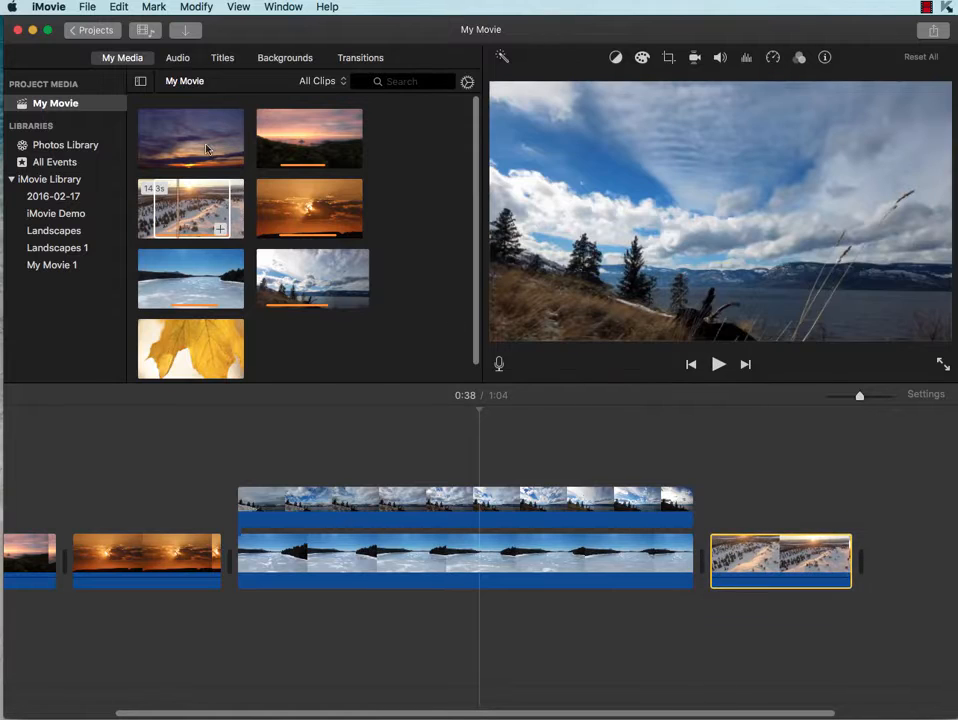
{"action": "left_click", "coordinate": [142, 137]}
{"action": "left_click_drag", "start_coordinate": [169, 138], "coordinate": [905, 560]}
Speed up the forest sunrise clip to a duration of about 5.1 s and hide its speed editor
{"action": "left_click_drag", "start_coordinate": [730, 714], "coordinate": [387, 702]}
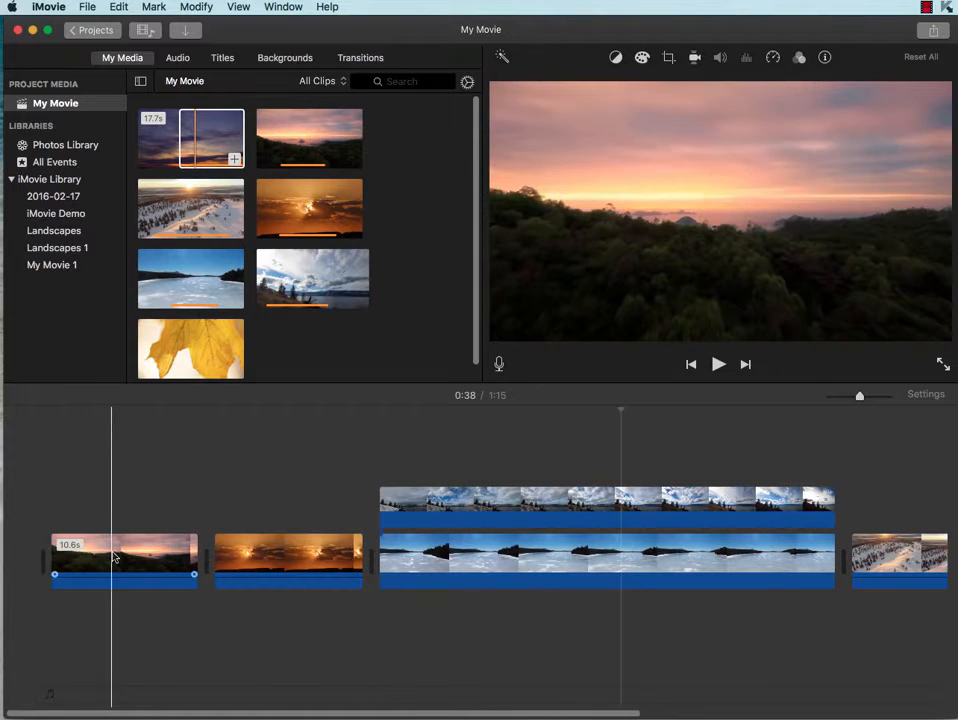
{"action": "right_click", "coordinate": [112, 552]}
{"action": "left_click", "coordinate": [184, 714]}
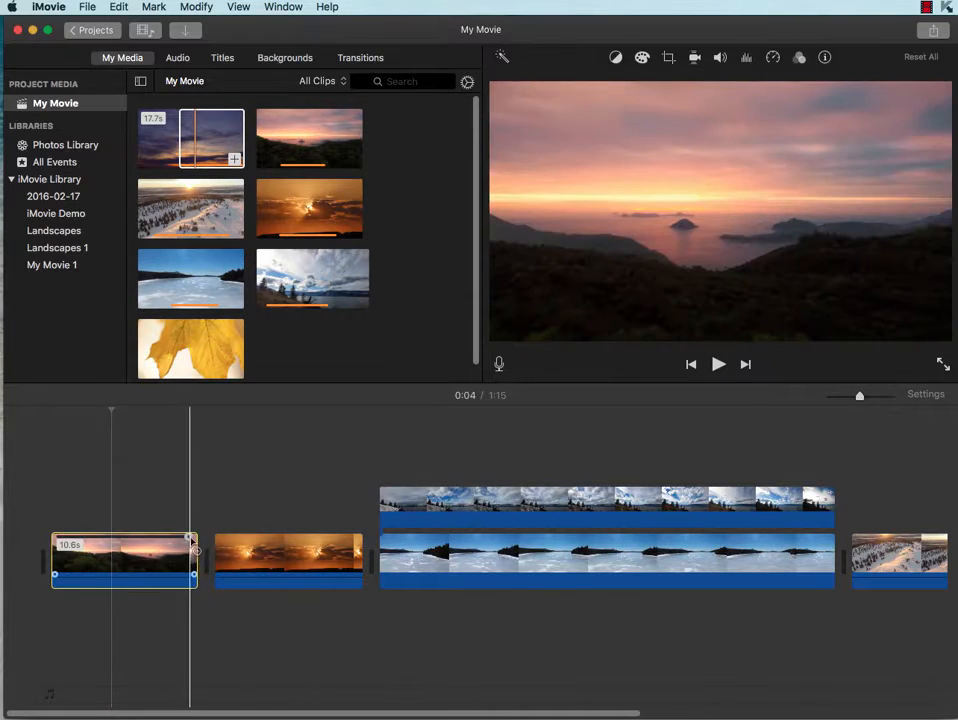
{"action": "left_click_drag", "start_coordinate": [188, 540], "coordinate": [114, 541]}
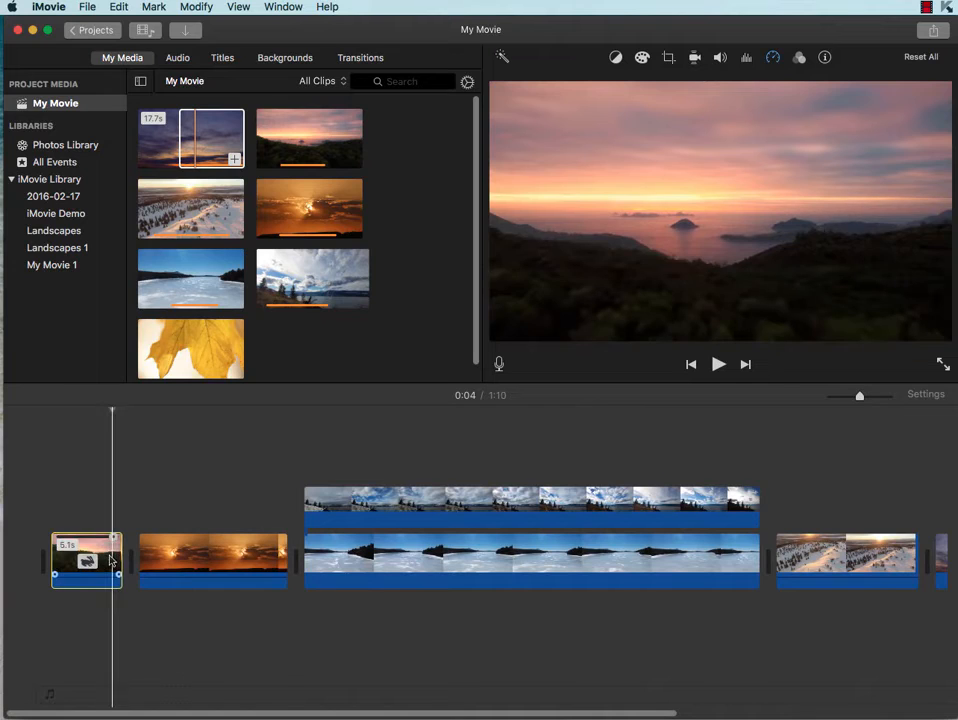
{"action": "right_click", "coordinate": [112, 552]}
{"action": "left_click", "coordinate": [182, 555]}
Speed up the orange sunset clip in the timeline to about 5.1 s and close its speed editor
{"action": "left_click", "coordinate": [190, 552]}
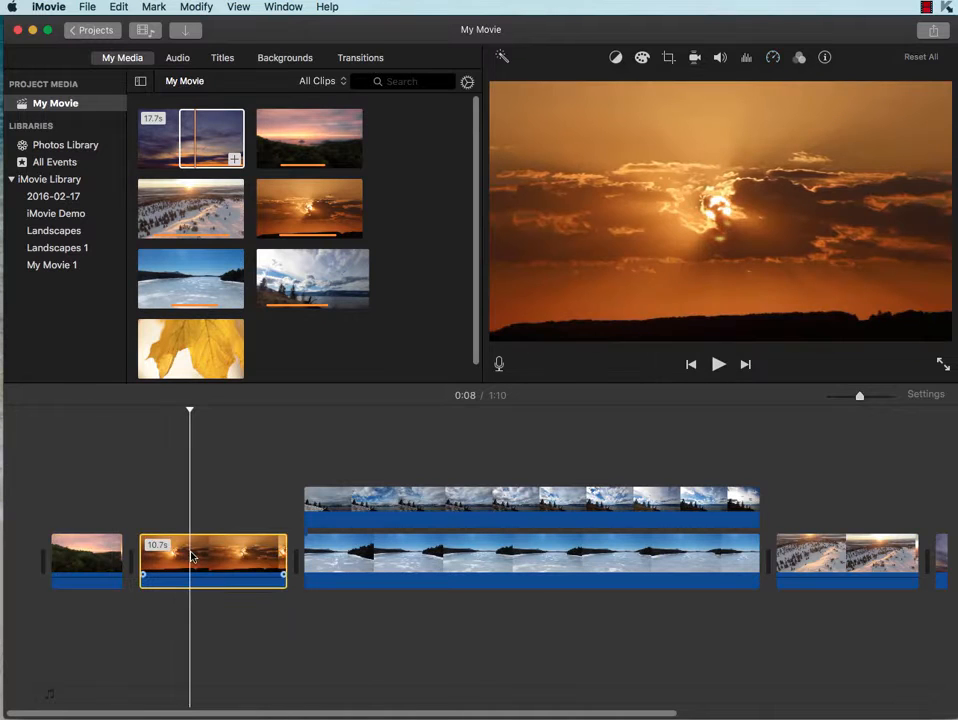
{"action": "right_click", "coordinate": [192, 550]}
{"action": "left_click", "coordinate": [240, 715]}
{"action": "left_click_drag", "start_coordinate": [278, 539], "coordinate": [200, 539]}
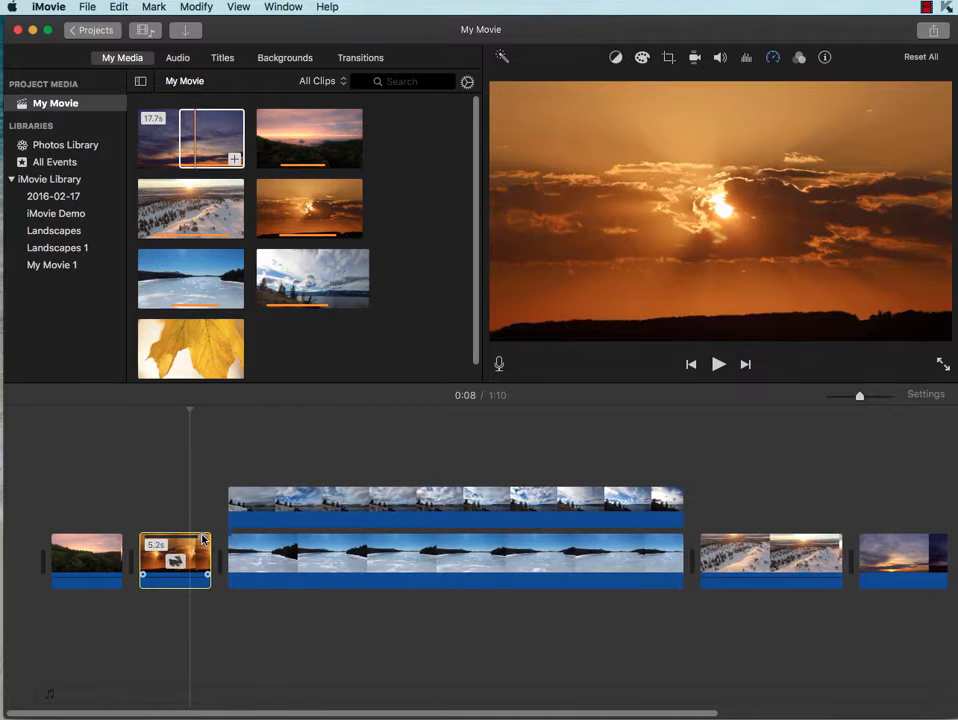
{"action": "right_click", "coordinate": [200, 552]}
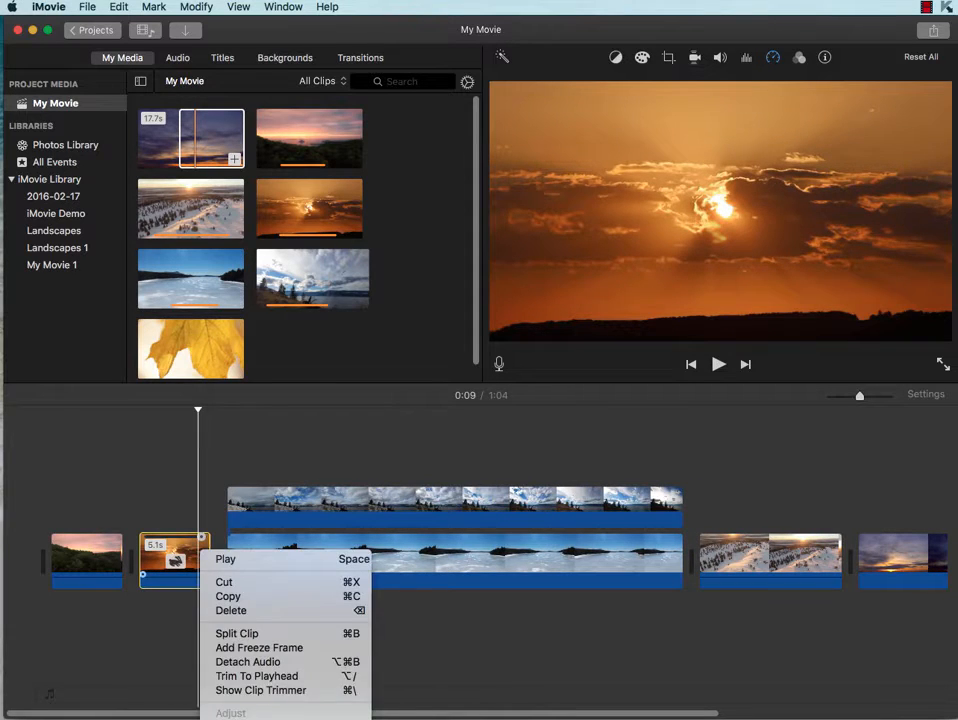
{"action": "left_click", "coordinate": [547, 627]}
Speed up the cloudy lakeshore overlay to about 60% of its length using the speed editor and hide the editor
{"action": "left_click", "coordinate": [468, 503]}
{"action": "right_click", "coordinate": [468, 503]}
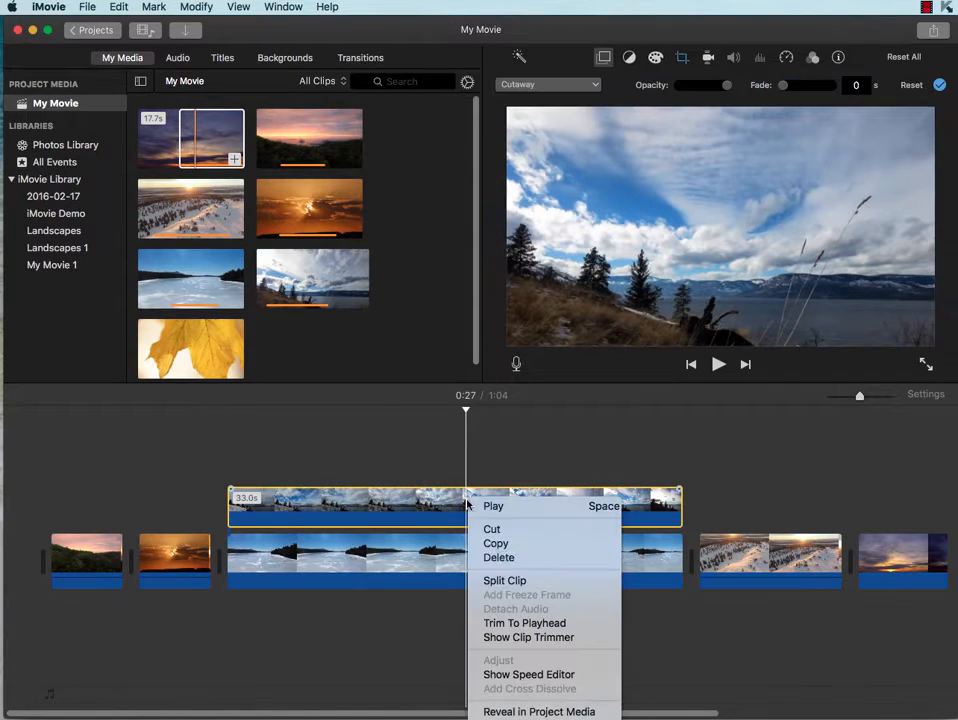
{"action": "left_click", "coordinate": [513, 673]}
{"action": "left_click_drag", "start_coordinate": [681, 490], "coordinate": [507, 493]}
{"action": "right_click", "coordinate": [447, 513]}
{"action": "left_click", "coordinate": [466, 683]}
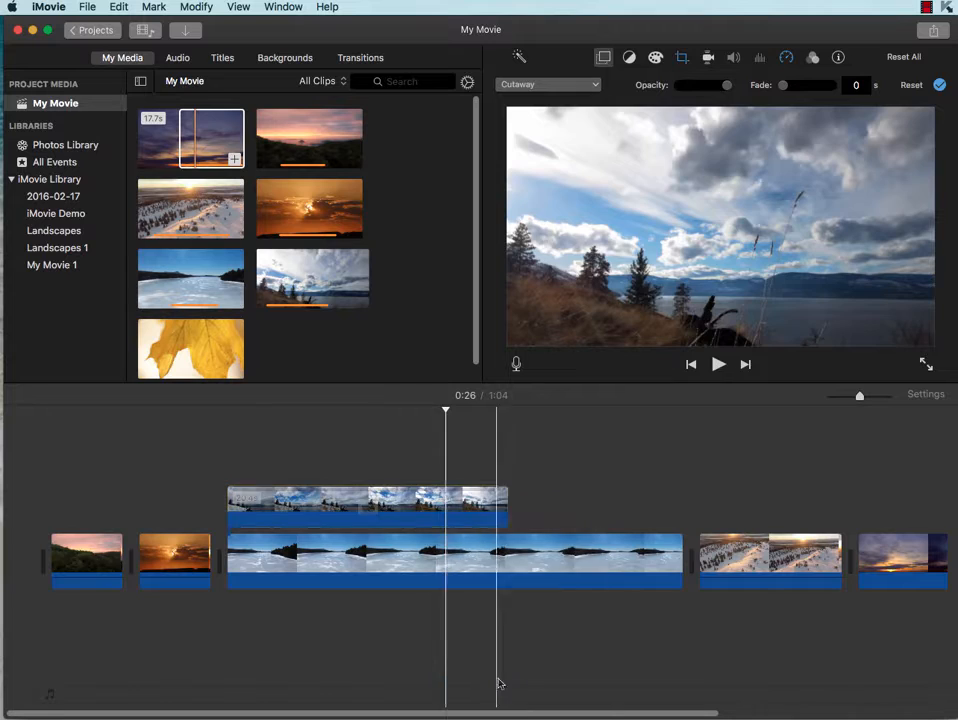
Speed up the frozen lake clip in the main track to a duration of about 10 s
{"action": "left_click", "coordinate": [516, 555]}
{"action": "right_click", "coordinate": [518, 547]}
{"action": "left_click", "coordinate": [580, 716]}
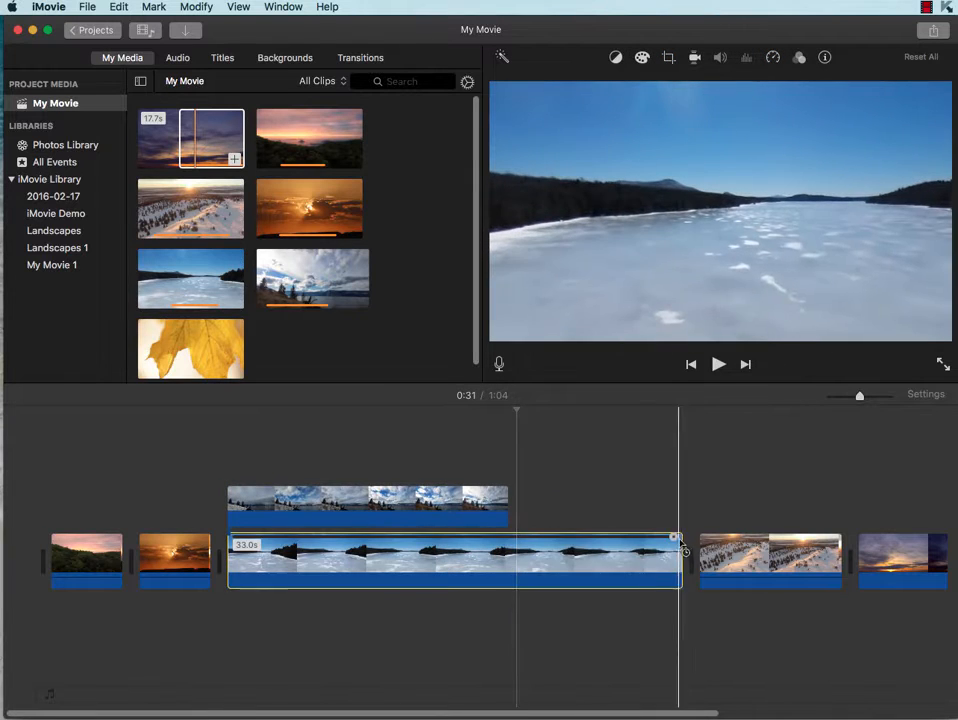
{"action": "left_click_drag", "start_coordinate": [680, 538], "coordinate": [350, 545]}
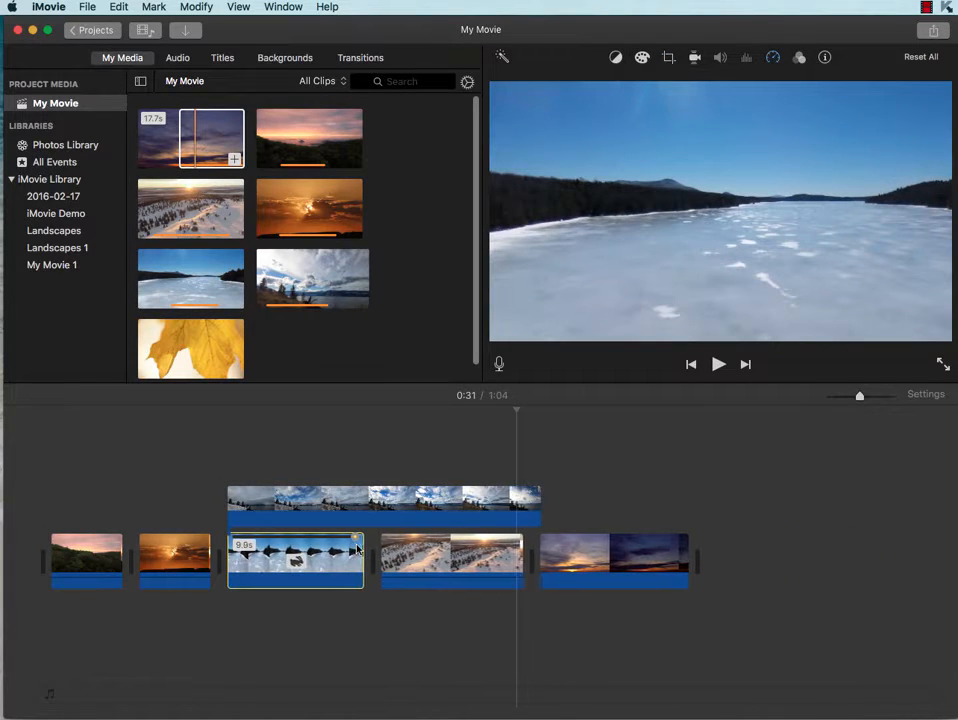
Trim the cloudy overlay's end to match the frozen lake clip below it, and hide the lake clip's speed editor
{"action": "left_click", "coordinate": [415, 515]}
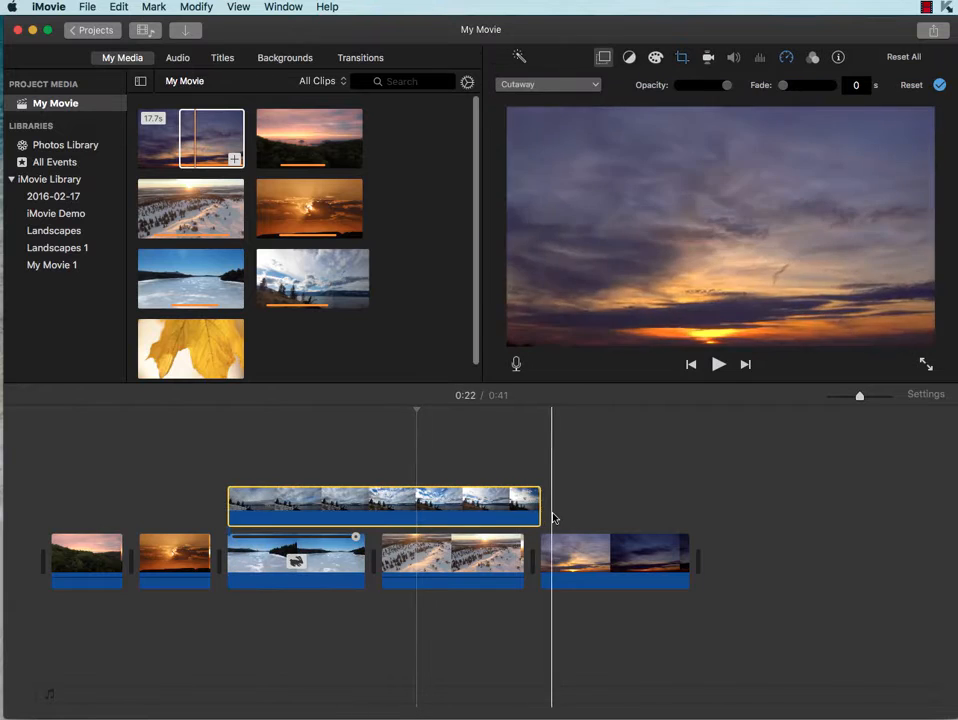
{"action": "left_click_drag", "start_coordinate": [540, 513], "coordinate": [358, 507]}
{"action": "right_click", "coordinate": [333, 563]}
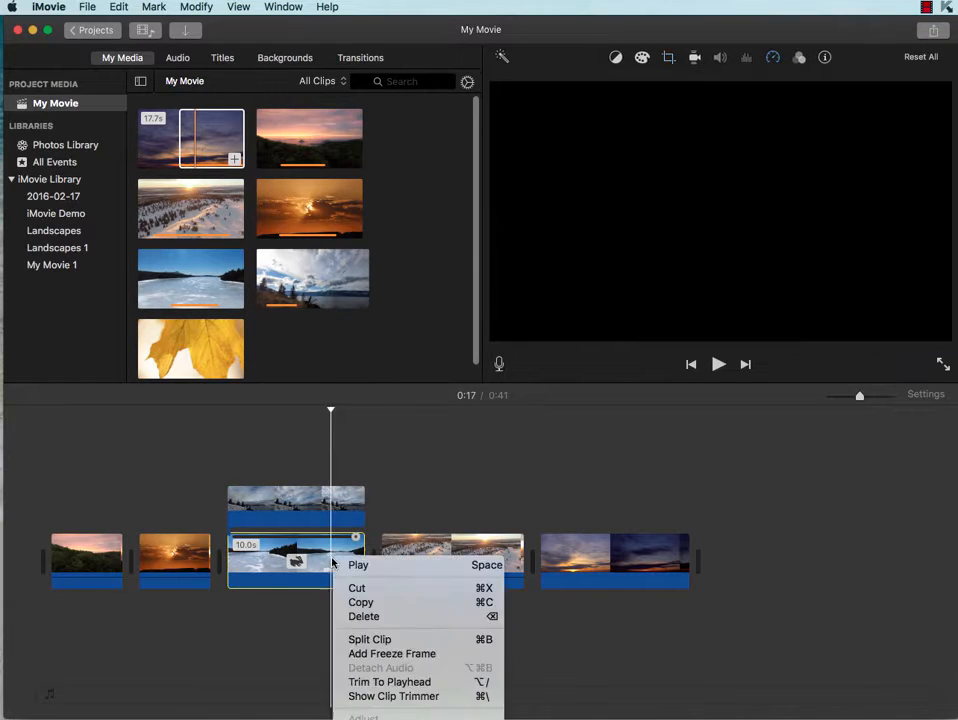
{"action": "key", "text": "Escape"}
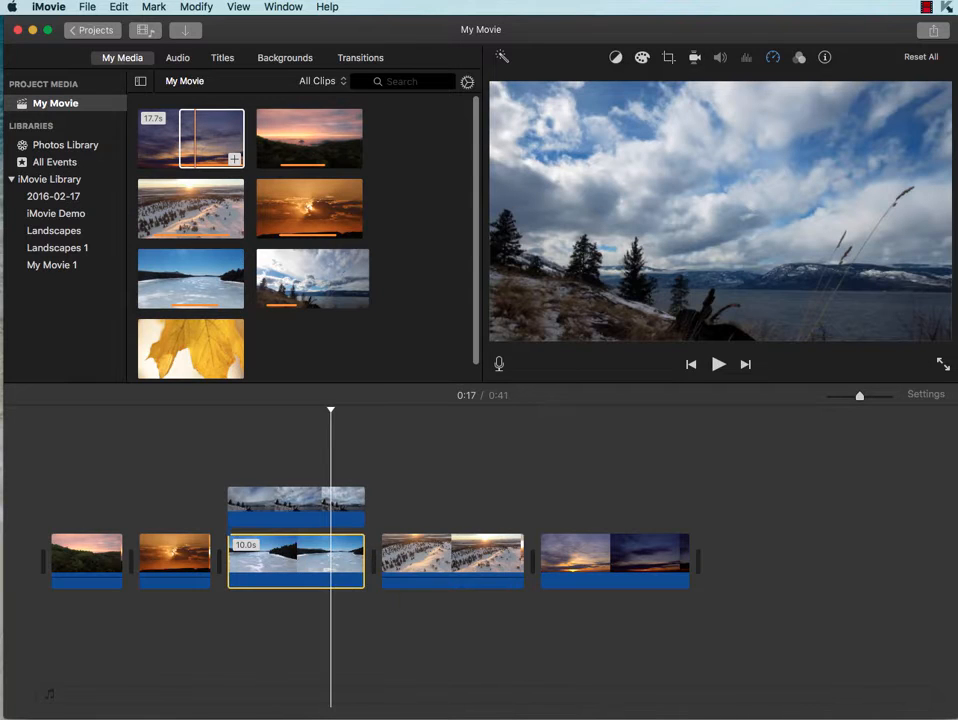
Change the cloudy lakeshore overlay from Cutaway to Split Screen and set its position to Top
{"action": "left_click", "coordinate": [311, 519]}
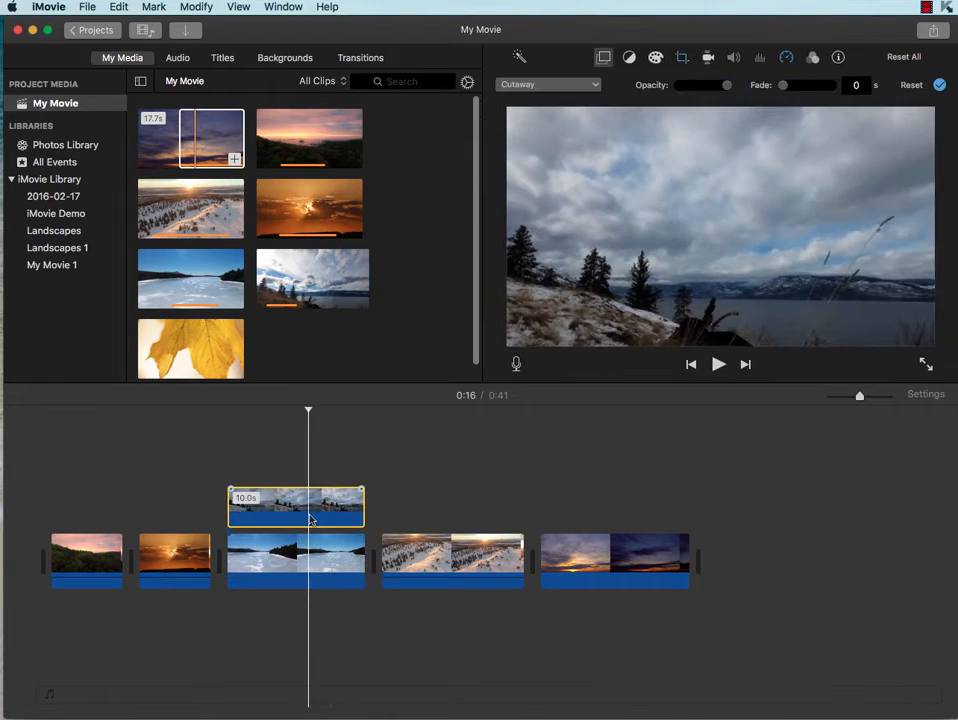
{"action": "left_click", "coordinate": [572, 86]}
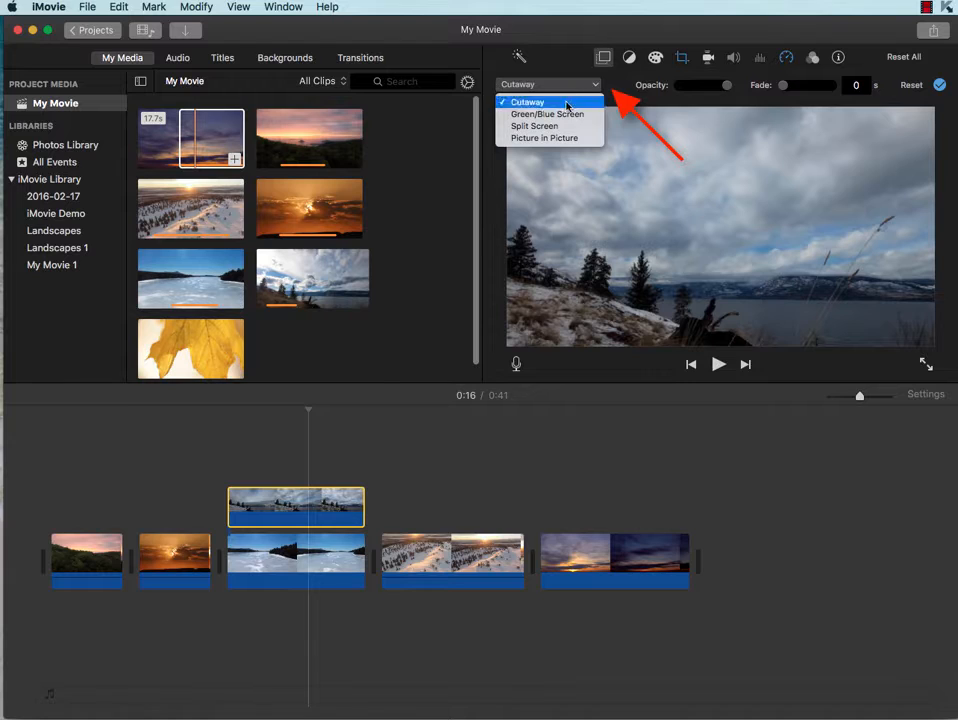
{"action": "left_click", "coordinate": [565, 126]}
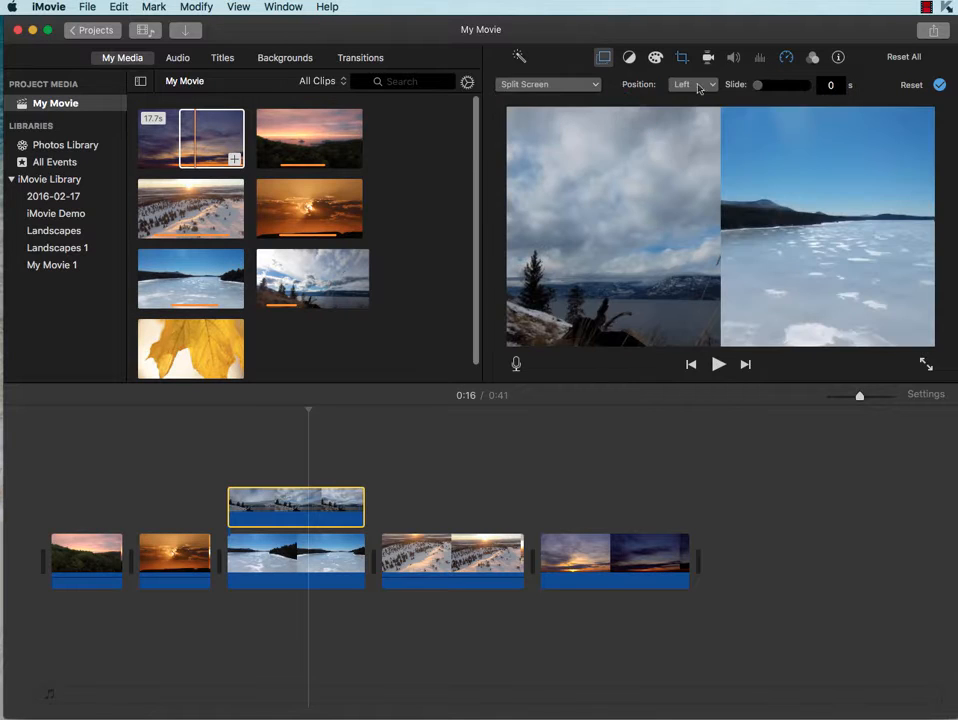
{"action": "left_click", "coordinate": [698, 86]}
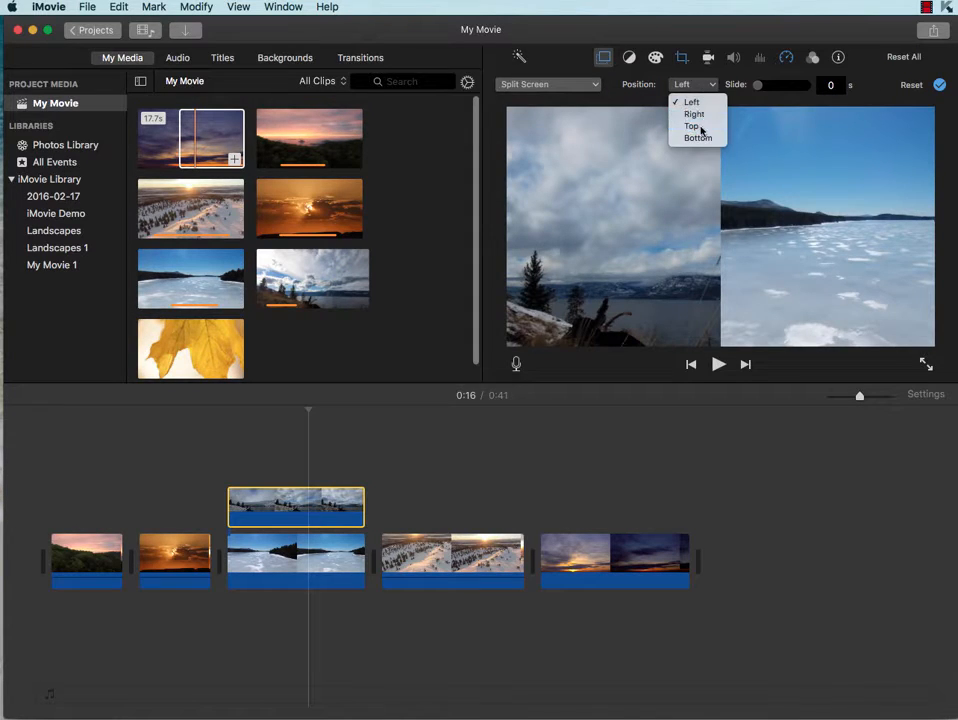
{"action": "left_click", "coordinate": [701, 127]}
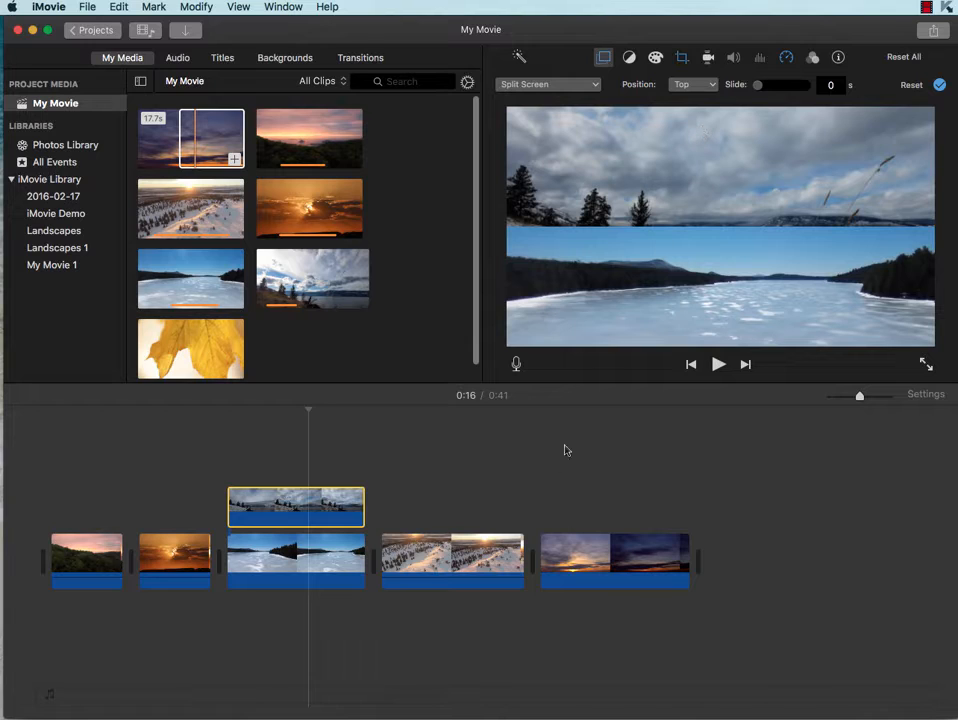
Speed up the snowy forest clip in the main track to 5.1 s and hide its speed editor
{"action": "left_click", "coordinate": [450, 573]}
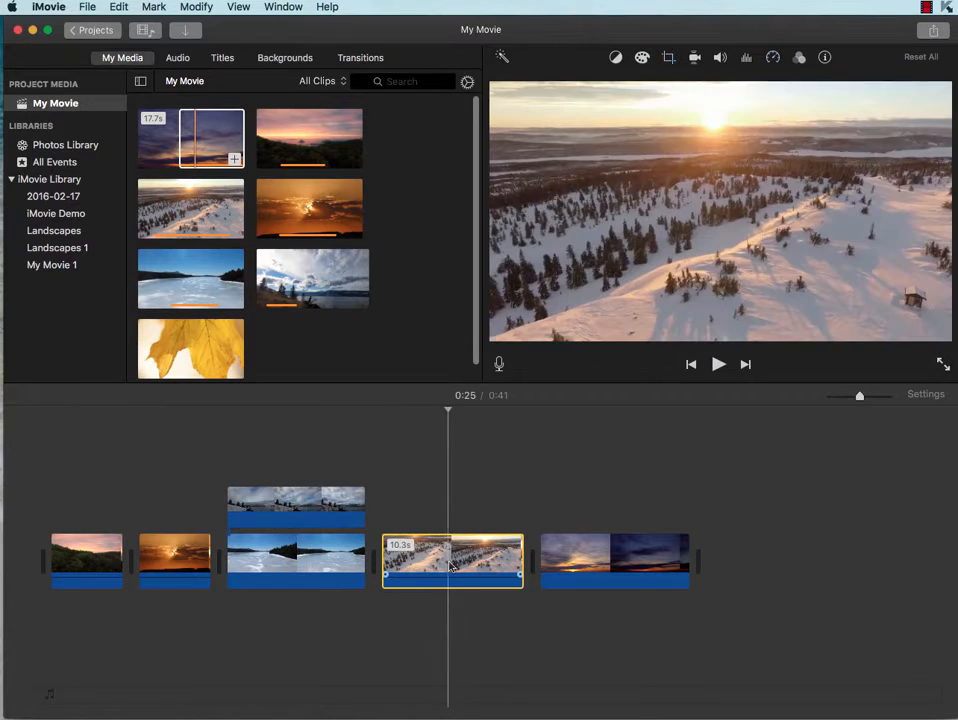
{"action": "right_click", "coordinate": [452, 568]}
{"action": "left_click", "coordinate": [510, 716]}
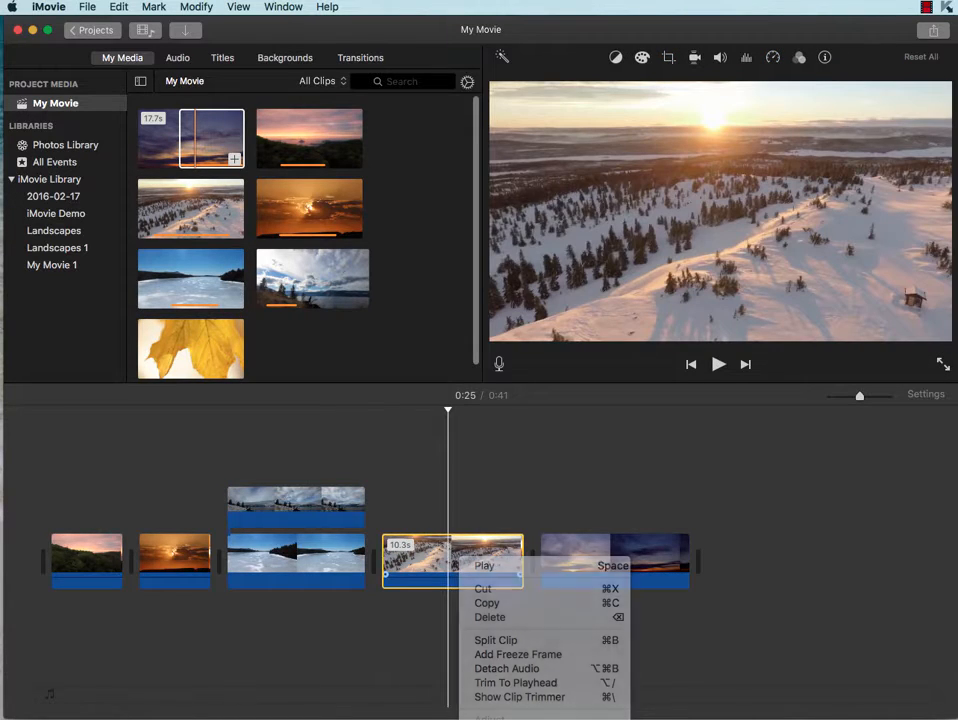
{"action": "left_click_drag", "start_coordinate": [516, 541], "coordinate": [446, 543]}
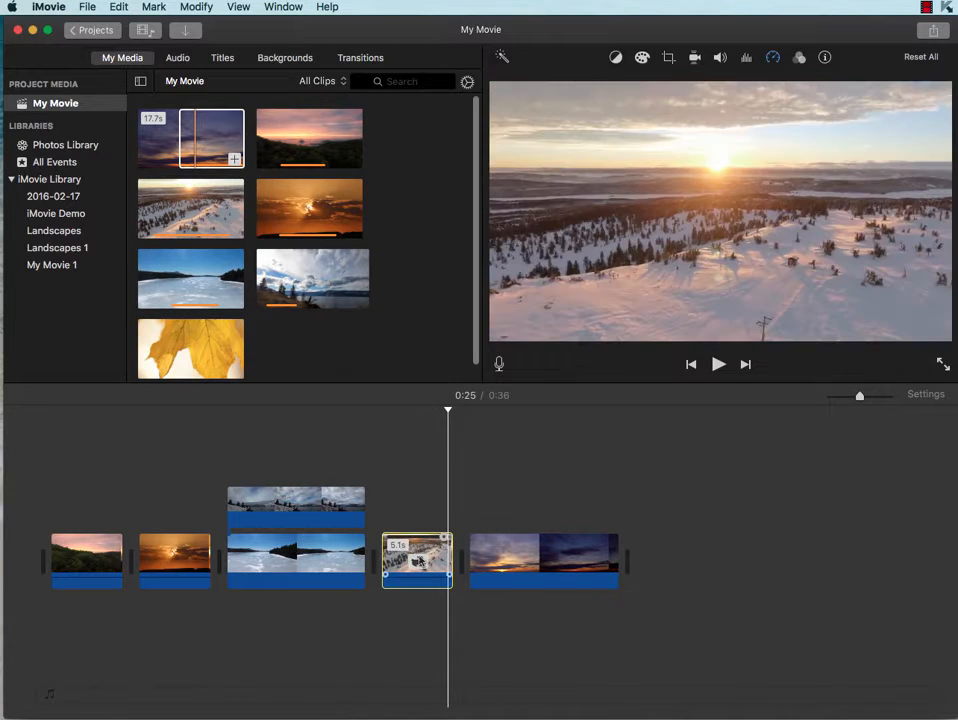
{"action": "right_click", "coordinate": [388, 555]}
{"action": "left_click", "coordinate": [499, 599]}
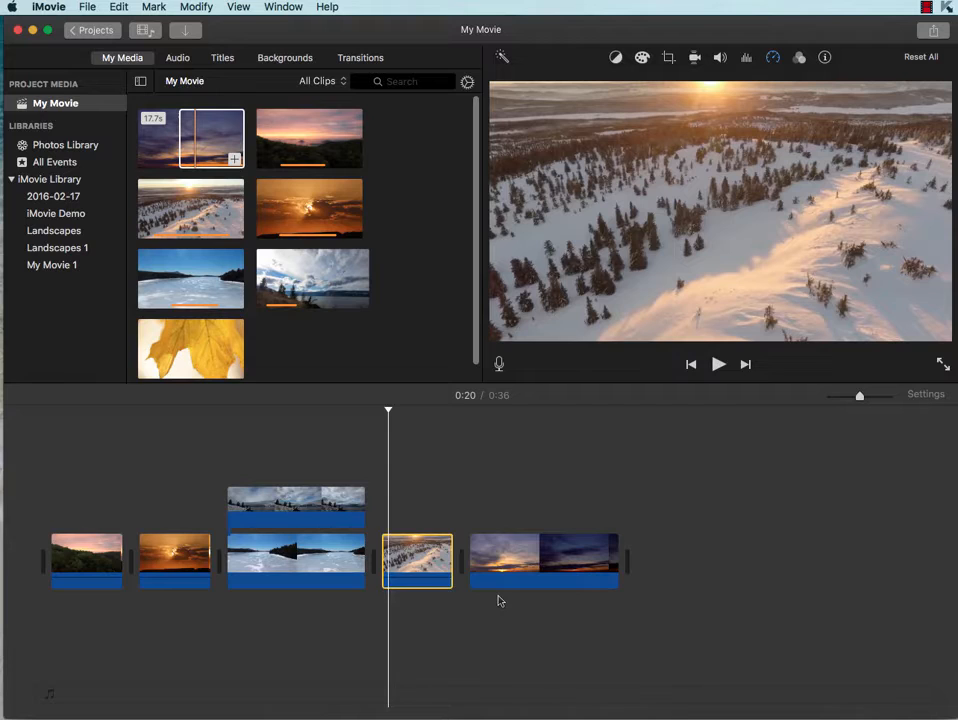
Speed up the purple sunset clip at the end of the timeline to about half its duration using the speed editor
{"action": "left_click", "coordinate": [565, 560]}
{"action": "right_click", "coordinate": [512, 553]}
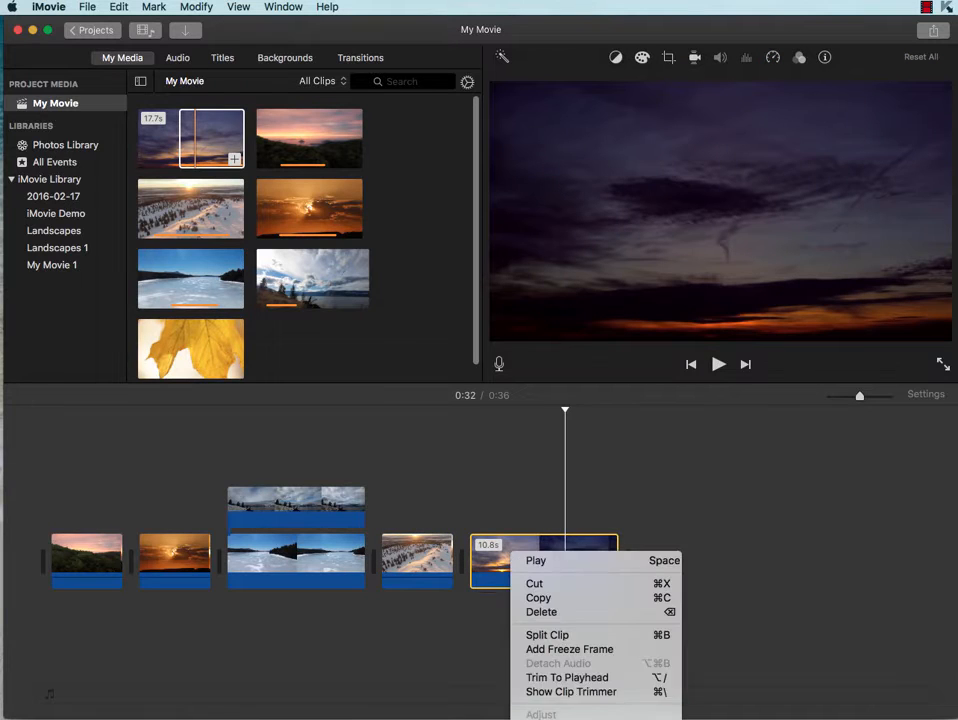
{"action": "left_click", "coordinate": [637, 576]}
{"action": "left_click_drag", "start_coordinate": [611, 541], "coordinate": [536, 541]}
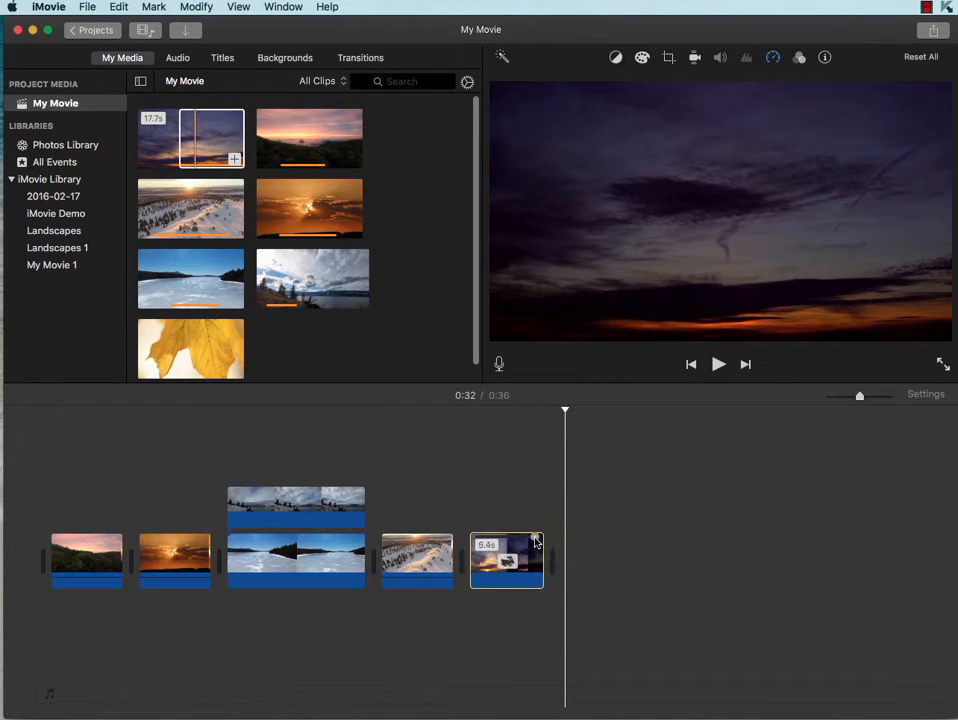
{"action": "left_click", "coordinate": [598, 545]}
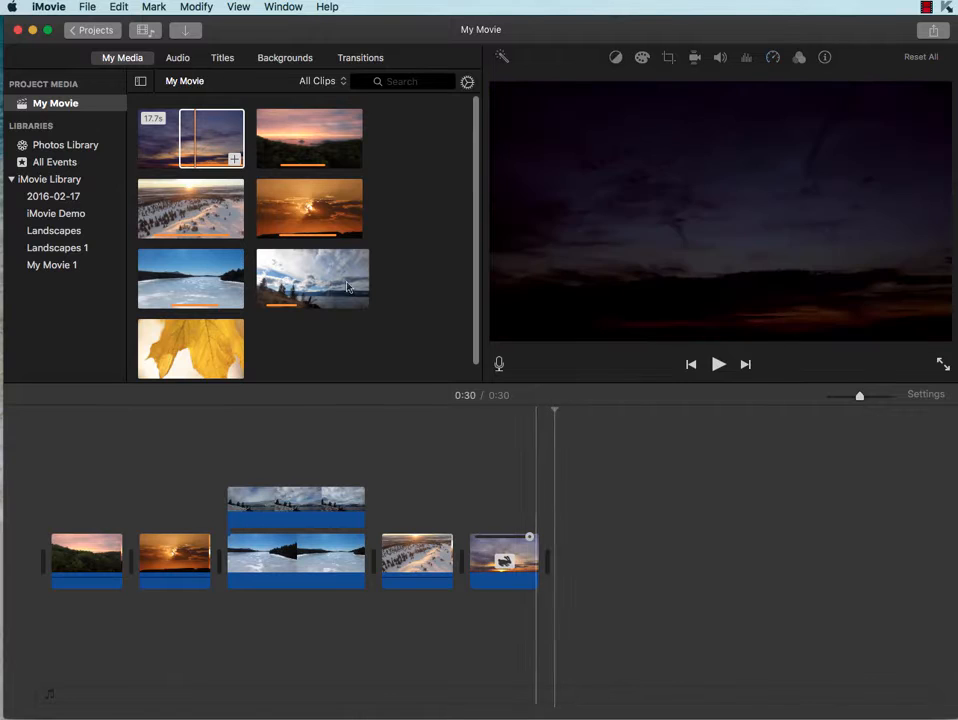
Import bensound-memories.mp3 from the Music Clips folder into the project media and attach it beneath the clips from the movie's start
{"action": "left_click", "coordinate": [212, 140]}
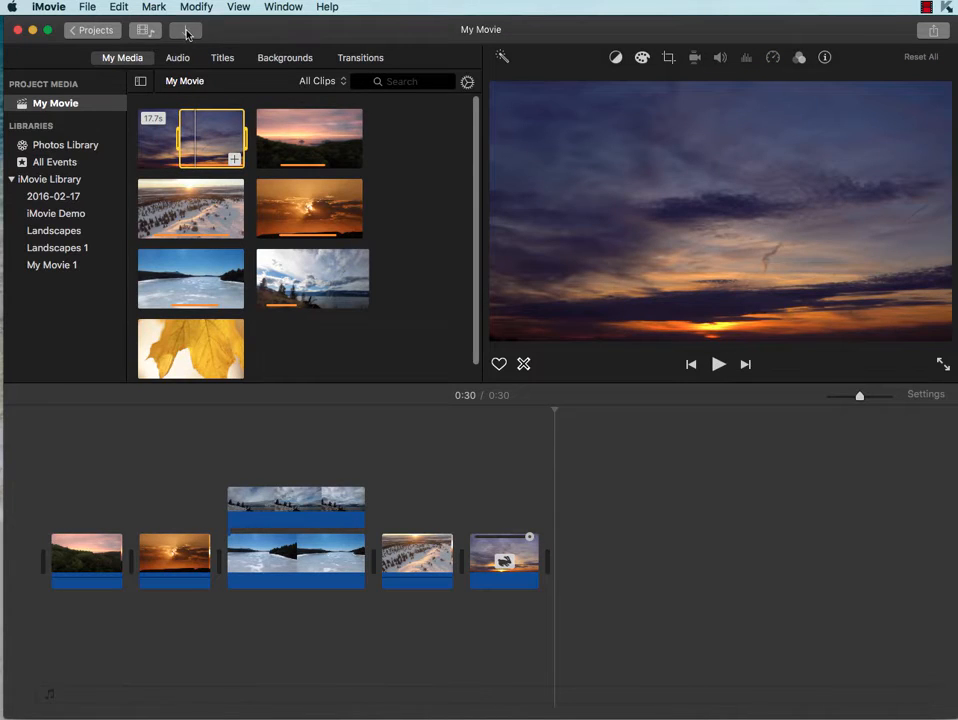
{"action": "left_click", "coordinate": [186, 31]}
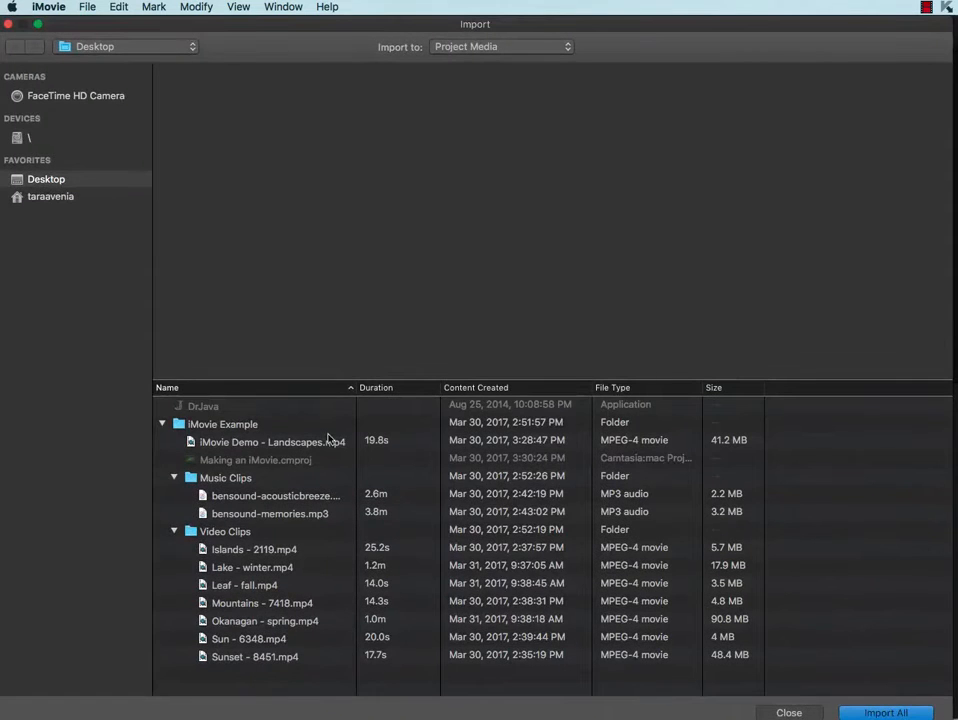
{"action": "left_click", "coordinate": [309, 518]}
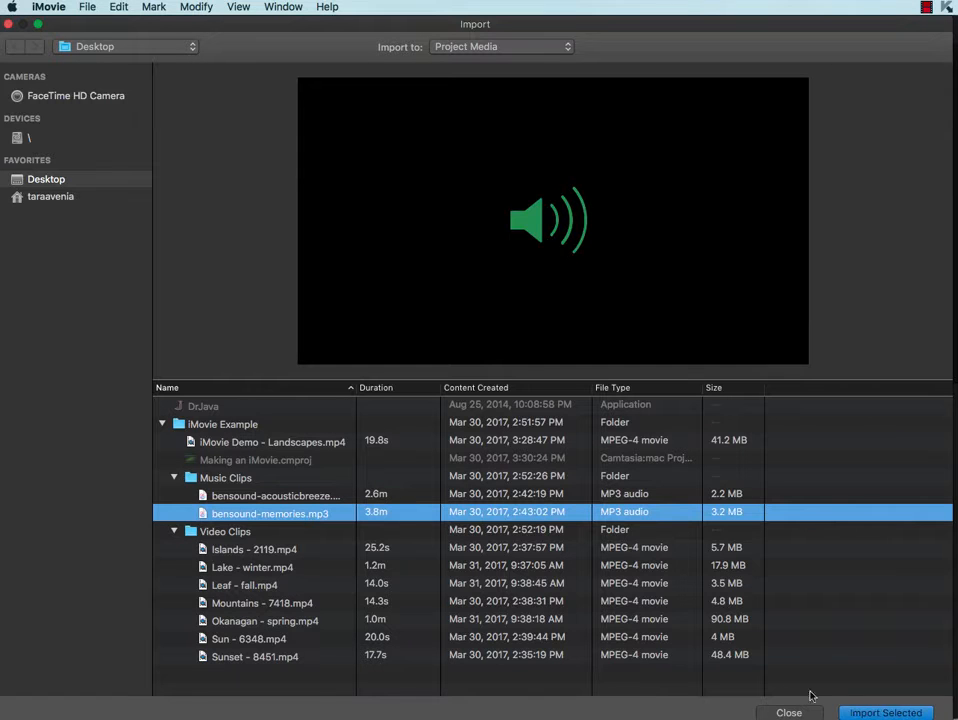
{"action": "left_click", "coordinate": [872, 714]}
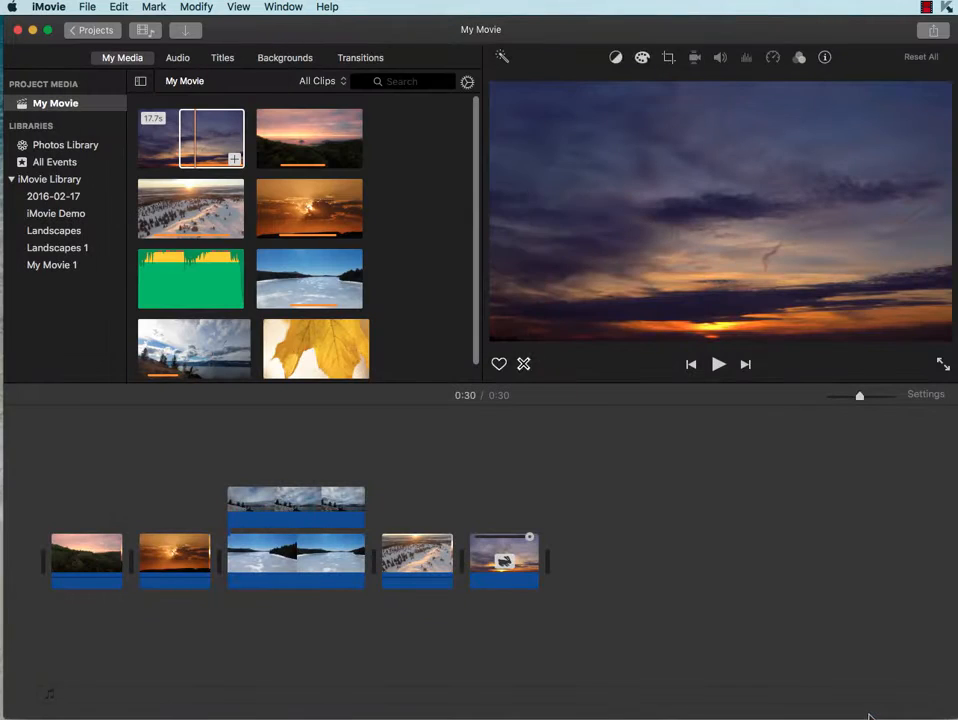
{"action": "left_click_drag", "start_coordinate": [187, 288], "coordinate": [52, 610]}
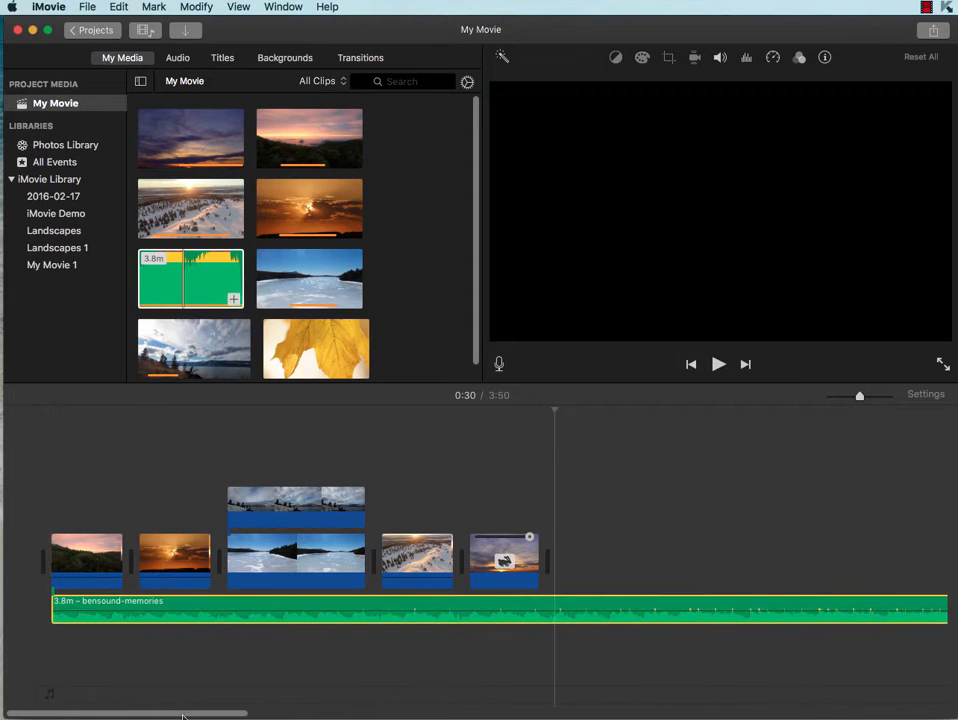
Trim the end of the bensound-memories music to 32.9 s and lower its volume, with a fade-out at the end
{"action": "left_click_drag", "start_coordinate": [182, 716], "coordinate": [884, 695]}
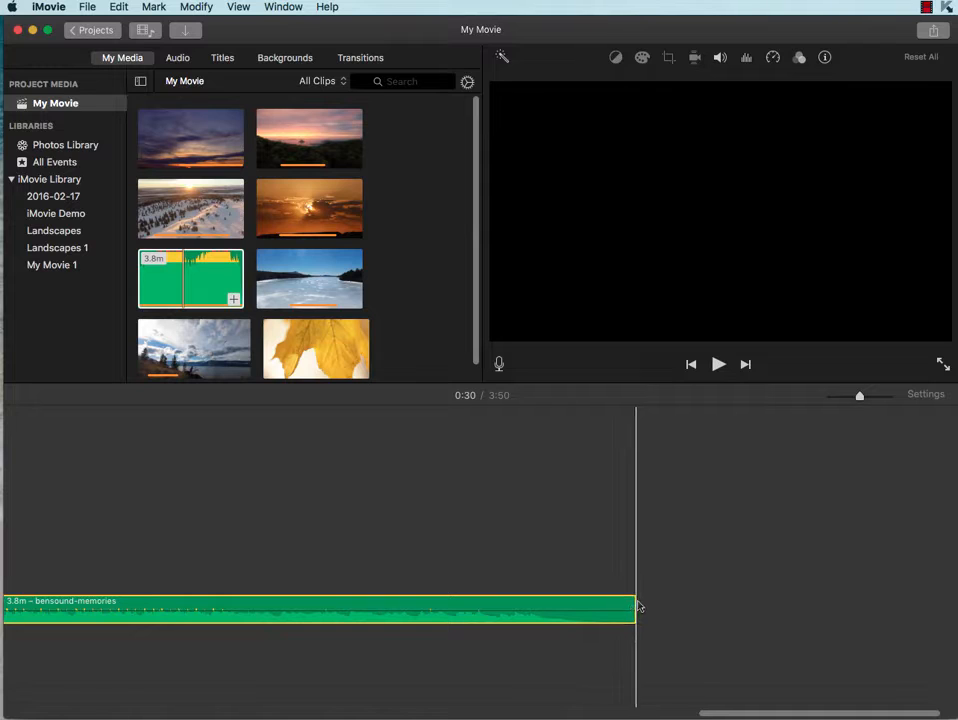
{"action": "left_click_drag", "start_coordinate": [638, 606], "coordinate": [583, 629]}
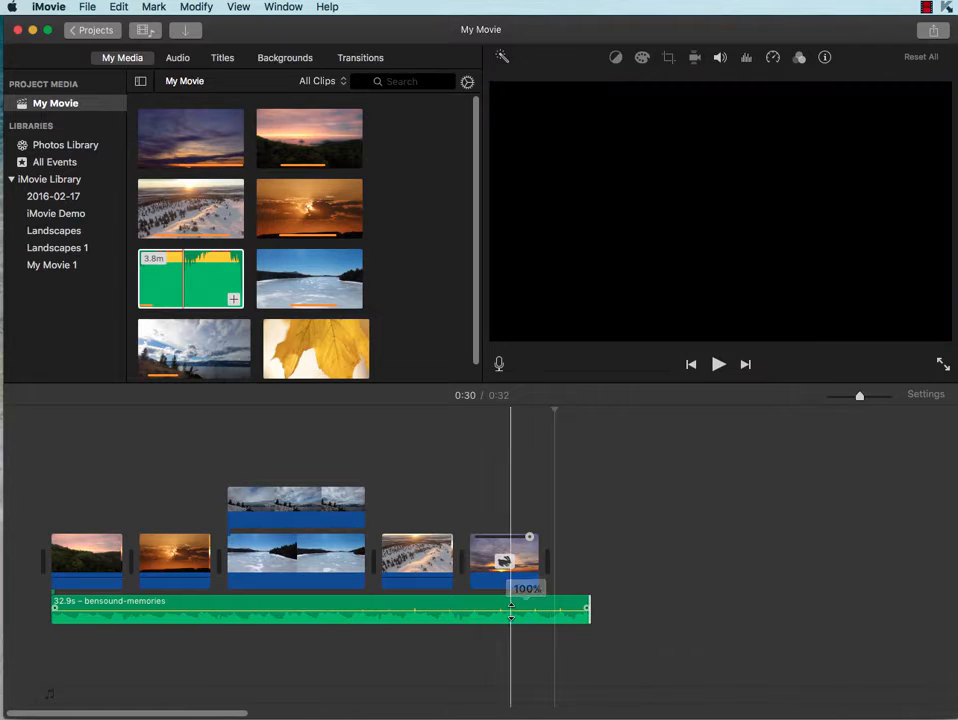
{"action": "left_click_drag", "start_coordinate": [511, 608], "coordinate": [511, 619]}
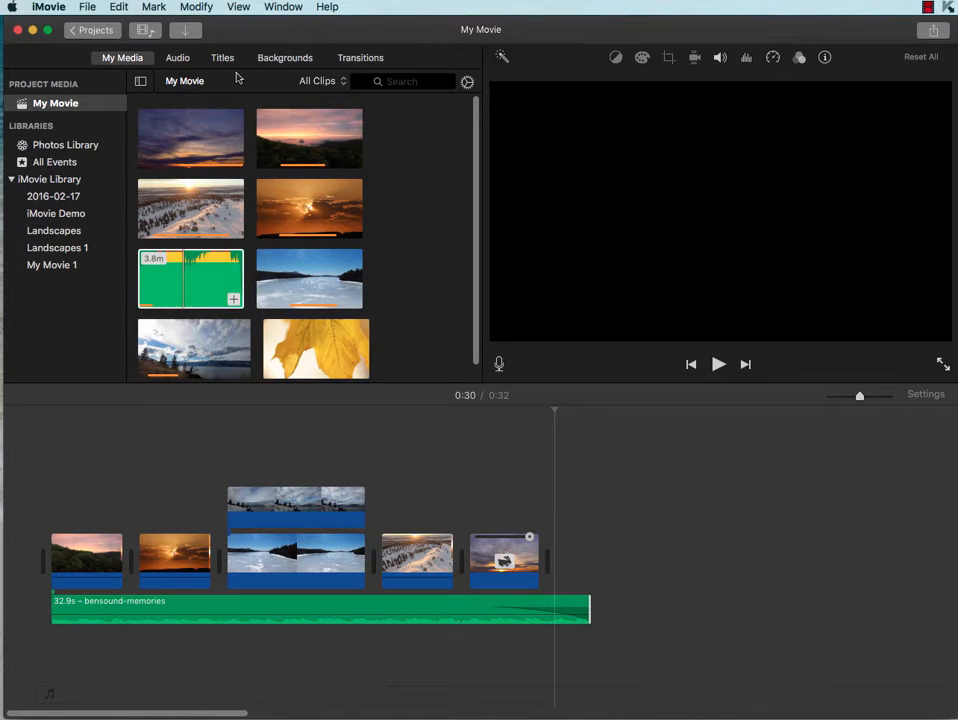
Add Cross Dissolve transitions between the first four clips of the main track
{"action": "left_click", "coordinate": [356, 58]}
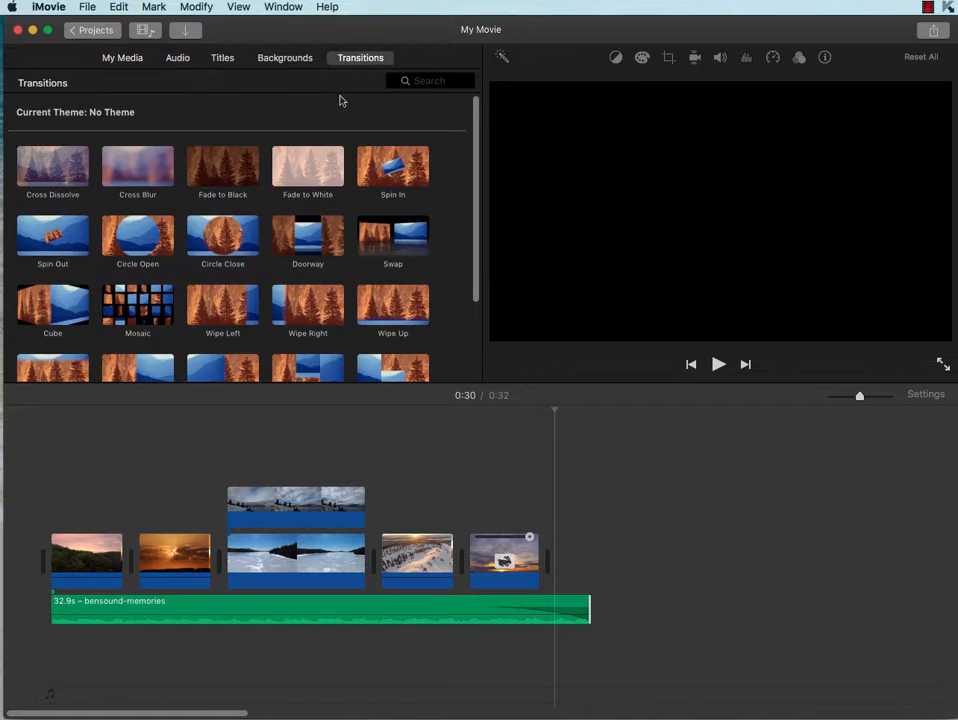
{"action": "left_click_drag", "start_coordinate": [50, 167], "coordinate": [126, 562]}
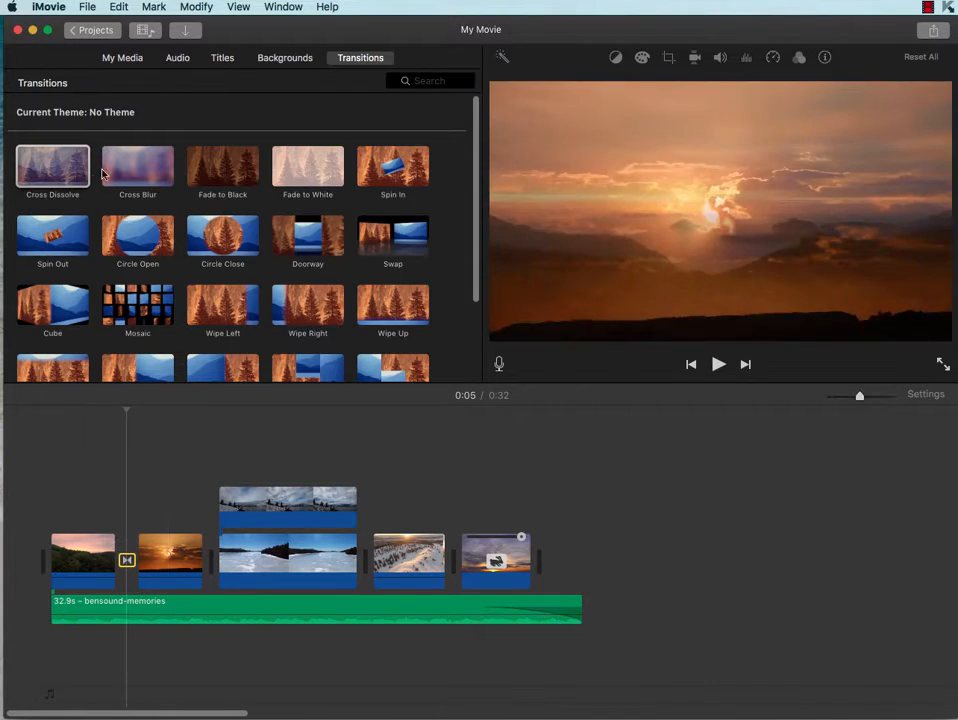
{"action": "left_click_drag", "start_coordinate": [53, 170], "coordinate": [207, 558]}
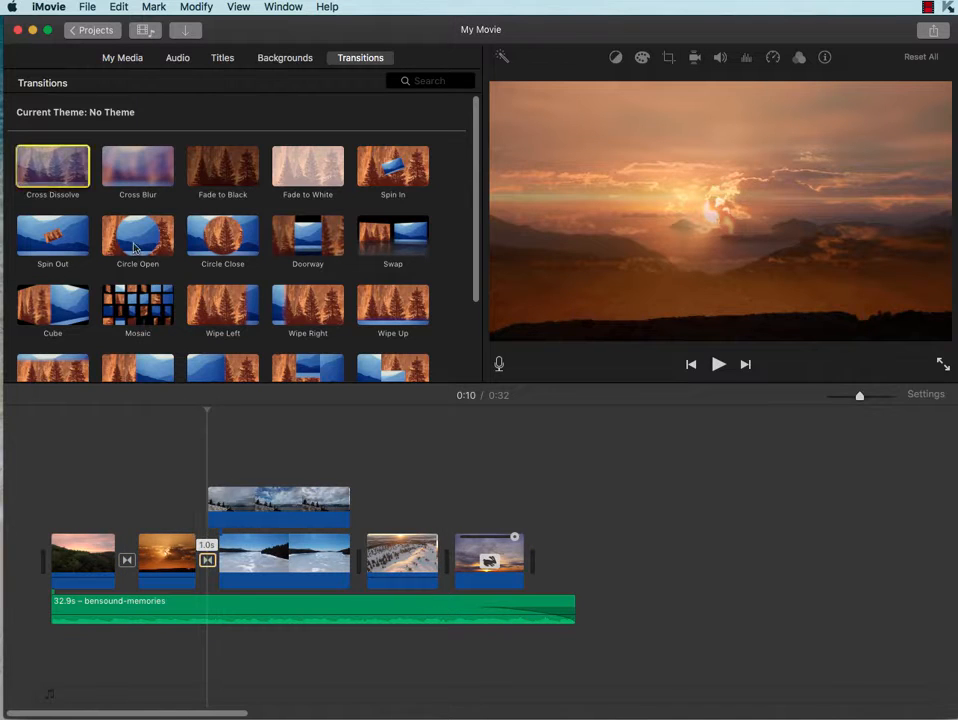
{"action": "left_click_drag", "start_coordinate": [52, 167], "coordinate": [356, 560]}
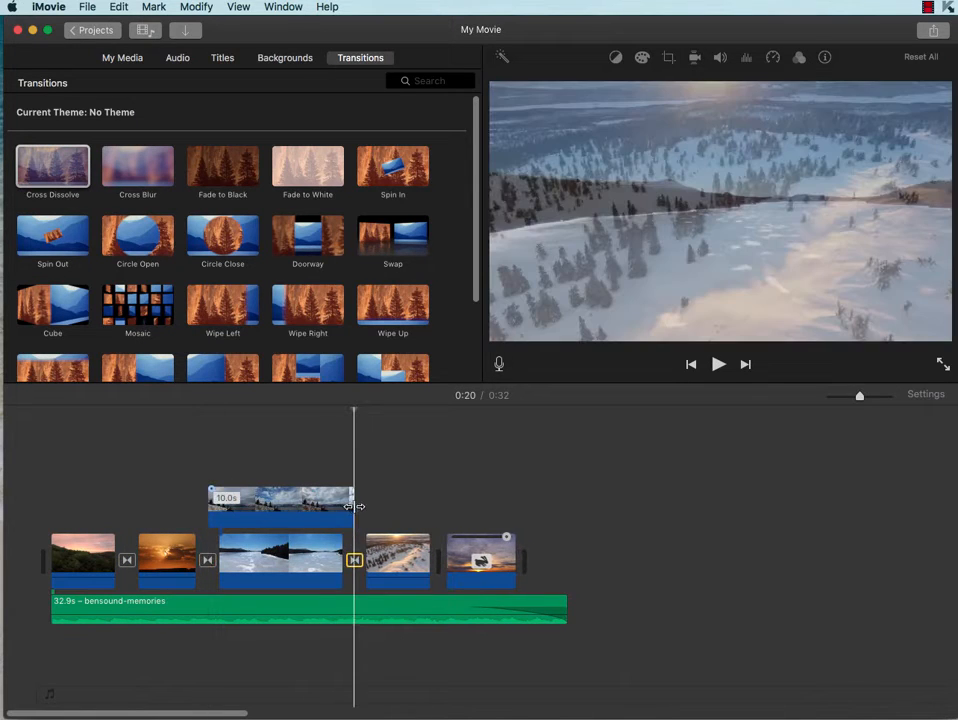
Trim both ends of the cloudy overlay to match the frozen lake clip, and add a Cross Dissolve before the last sunset clip
{"action": "left_click_drag", "start_coordinate": [355, 507], "coordinate": [342, 505]}
{"action": "left_click_drag", "start_coordinate": [203, 505], "coordinate": [220, 505]}
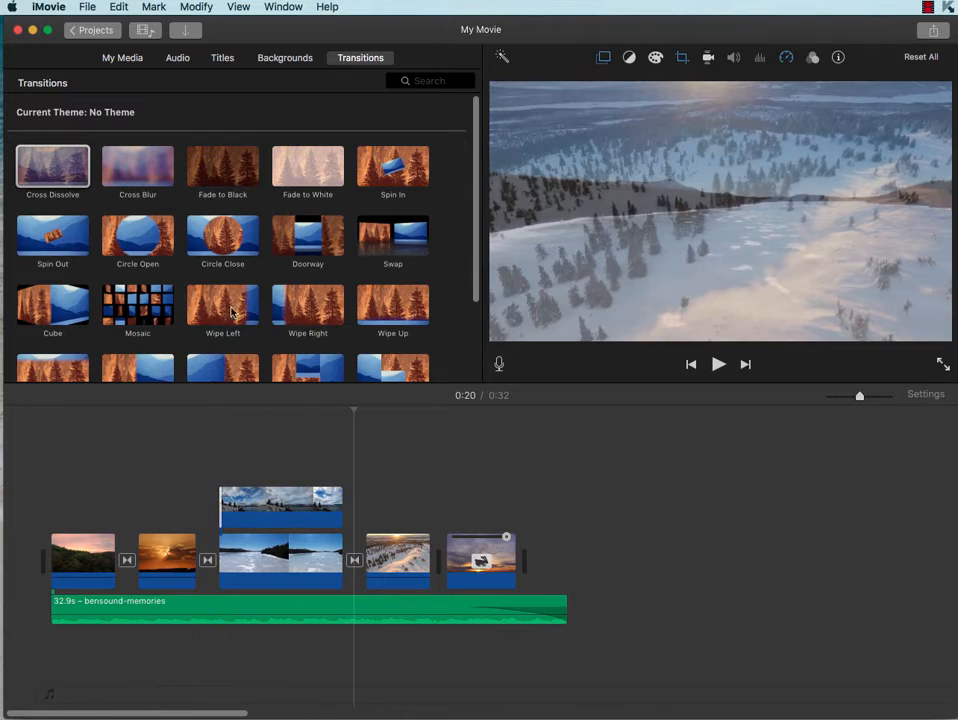
{"action": "left_click_drag", "start_coordinate": [53, 167], "coordinate": [435, 560]}
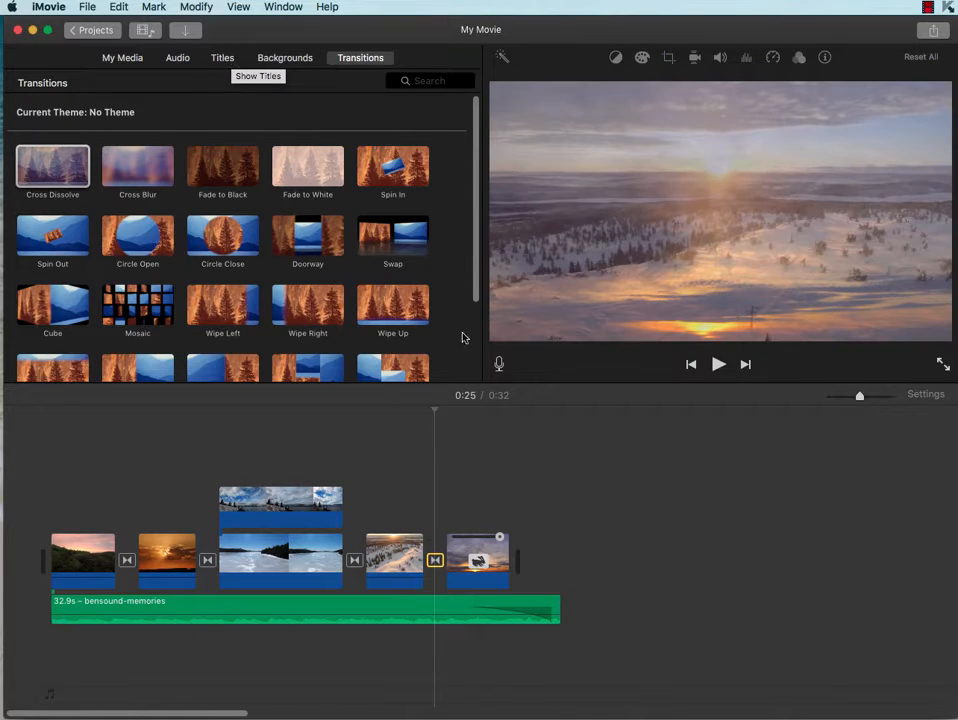
Place a Reveal Lower Third title above the clips, starting over the first clip, and extend it to 23.5 s
{"action": "left_click", "coordinate": [229, 62]}
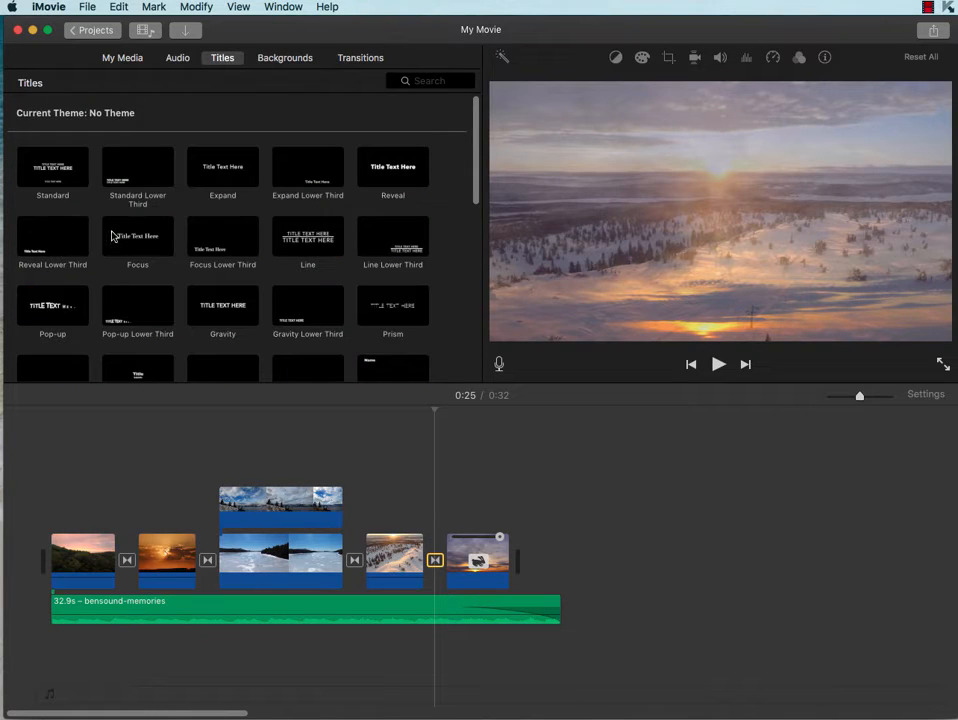
{"action": "left_click_drag", "start_coordinate": [48, 231], "coordinate": [100, 453]}
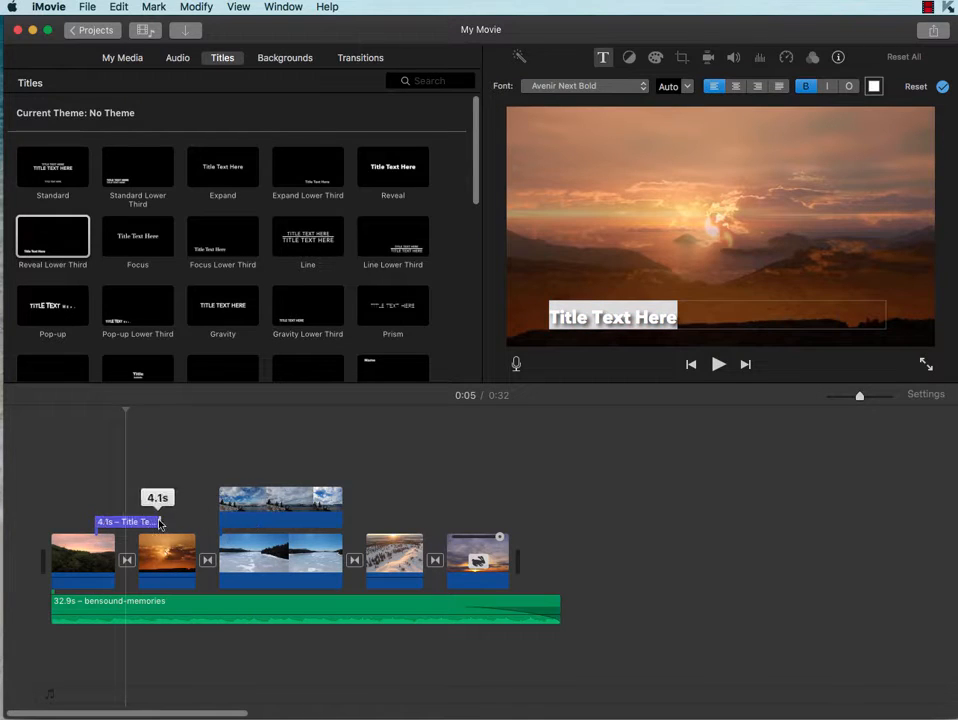
{"action": "left_click_drag", "start_coordinate": [159, 522], "coordinate": [455, 513]}
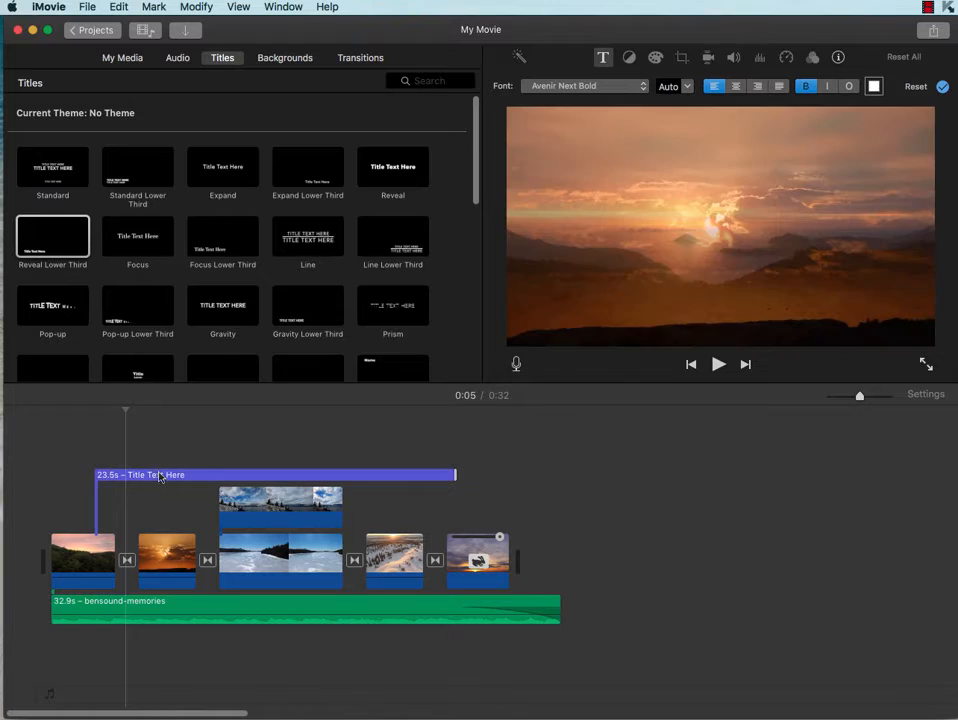
Set the lower-third title's text to "Beautiful Landscapes"
{"action": "left_click", "coordinate": [159, 476]}
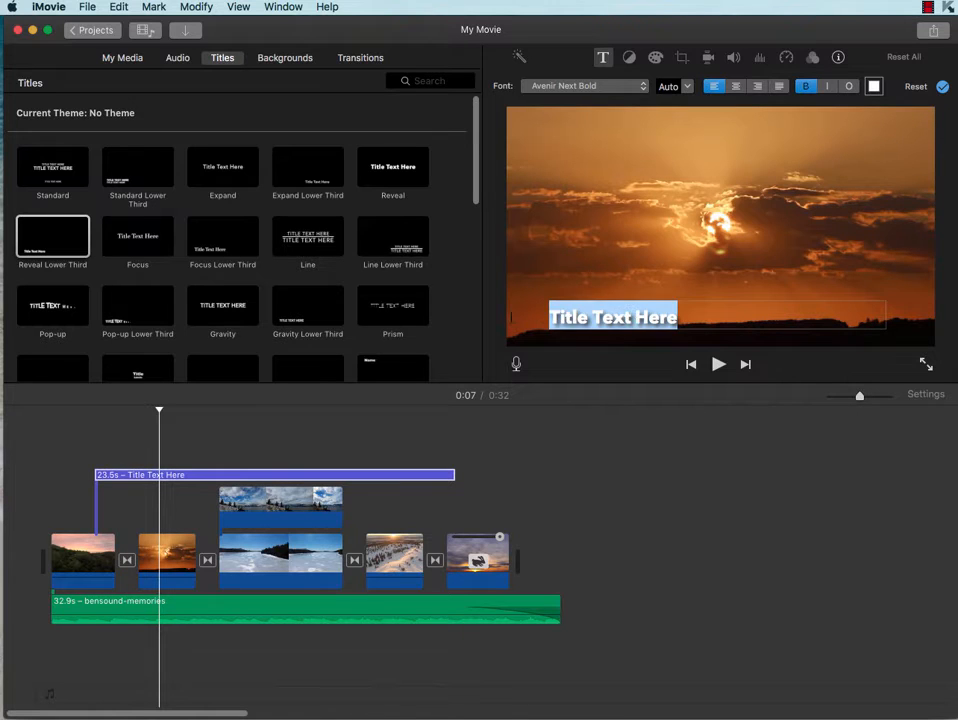
{"action": "type", "text": "Beautiful Landscapes"}
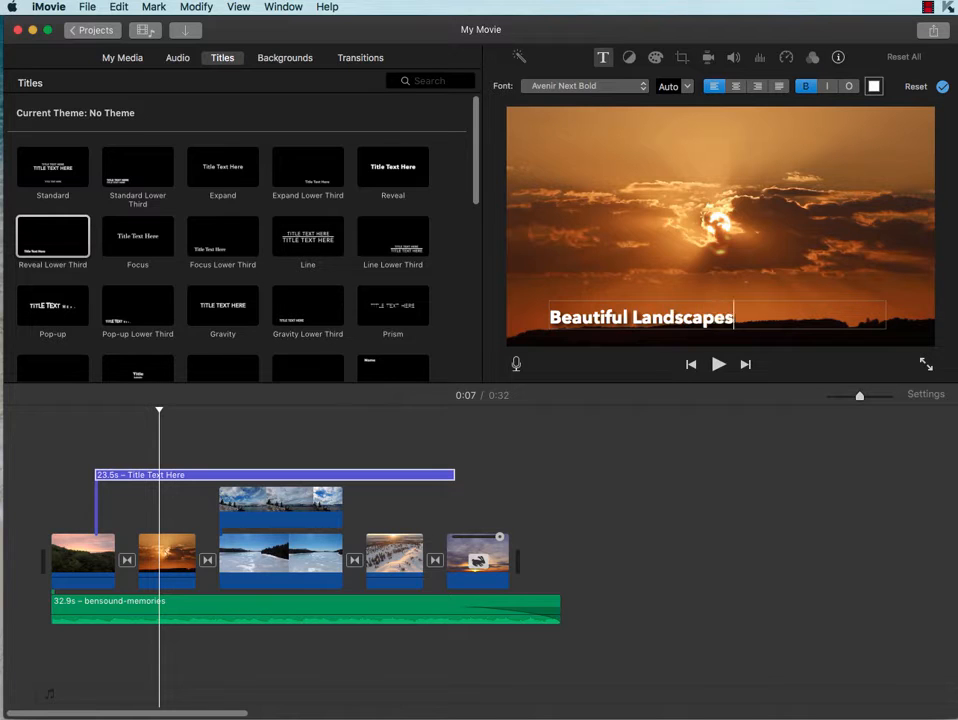
{"action": "key", "text": "super+a"}
{"action": "left_click", "coordinate": [757, 250]}
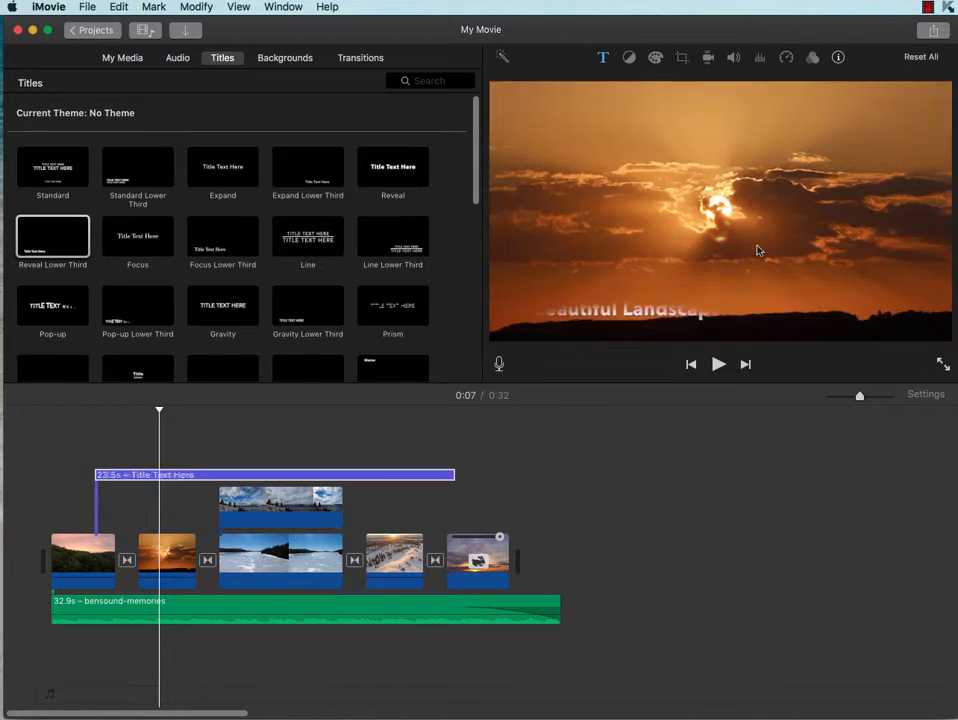
Add a Line title after the last sunset clip and set its upper line to "MUSIC: MEMORIES"
{"action": "left_click_drag", "start_coordinate": [161, 412], "coordinate": [485, 442]}
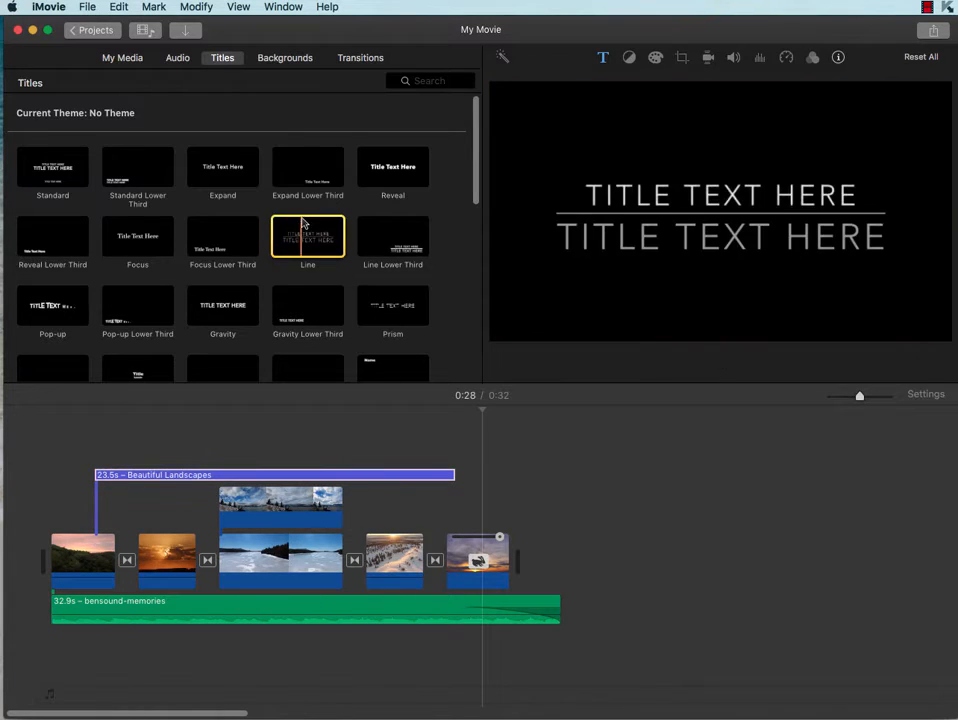
{"action": "left_click_drag", "start_coordinate": [328, 234], "coordinate": [541, 560]}
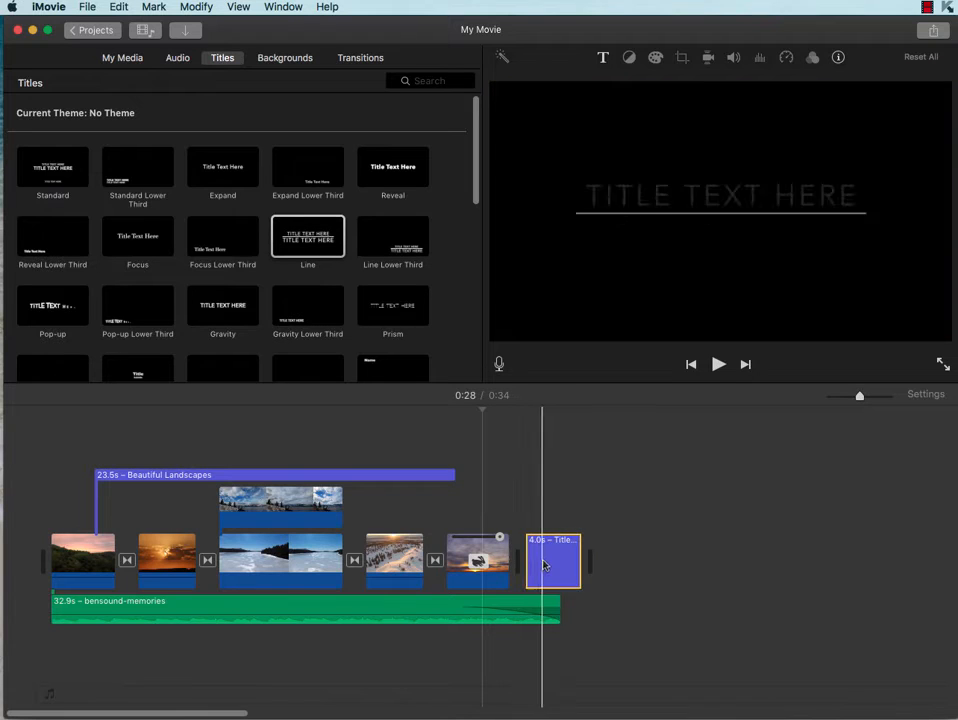
{"action": "double_click", "coordinate": [713, 201]}
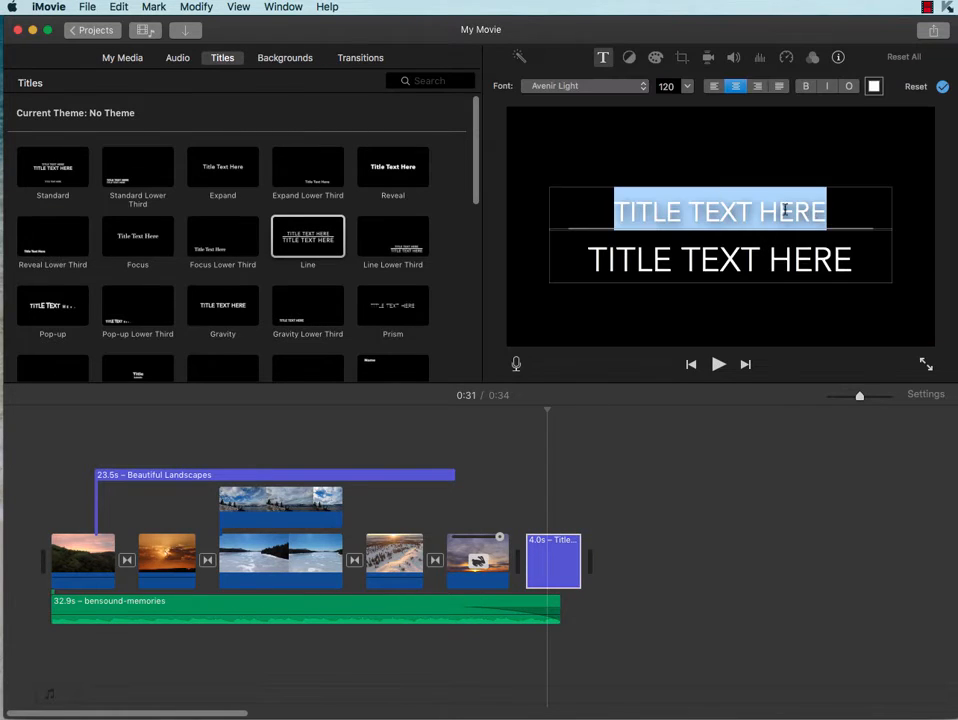
{"action": "type", "text": "MU"}
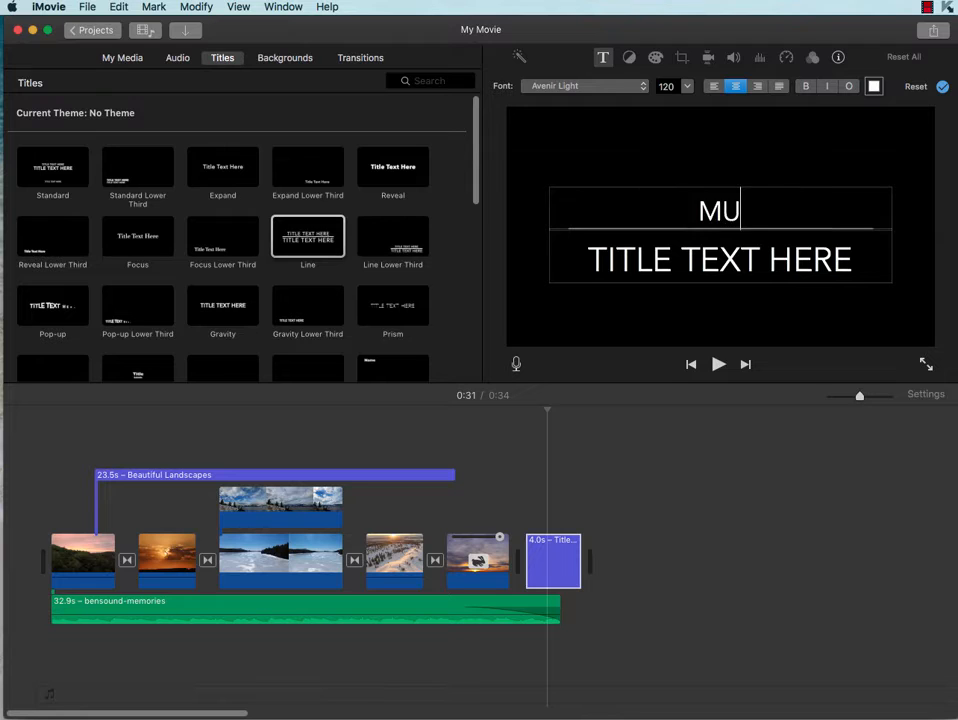
{"action": "type", "text": "MORIES"}
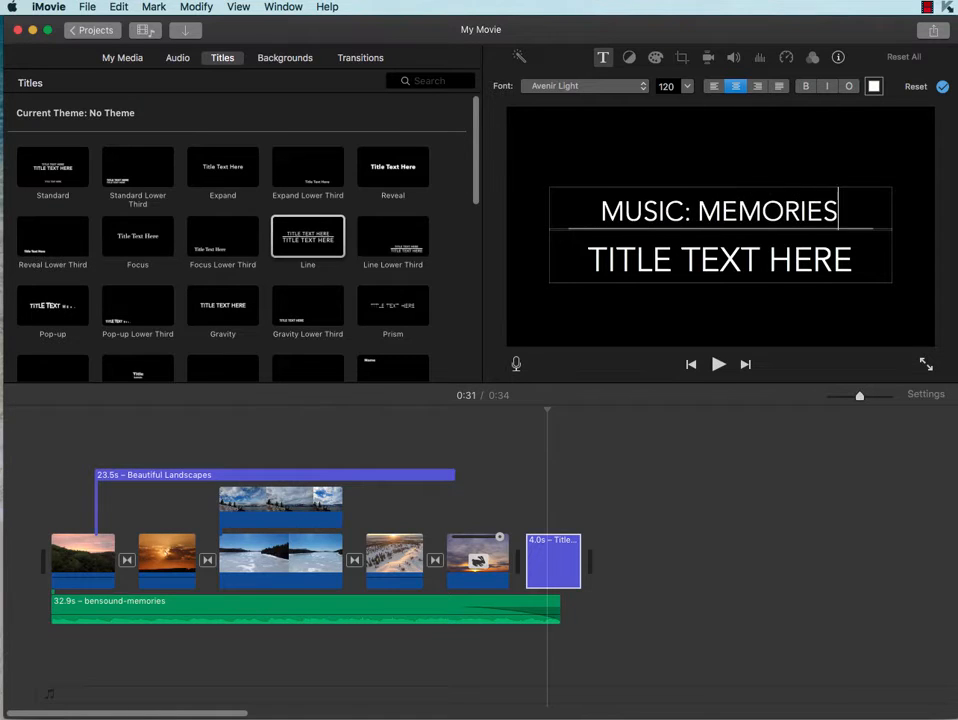
Set the closing title's lower line to "BENSOUND.COM" and extend the music's end to 35.7 s, past the title
{"action": "double_click", "coordinate": [834, 263]}
{"action": "left_click_drag", "start_coordinate": [853, 261], "coordinate": [586, 261]}
{"action": "key", "text": "BackSpace"}
{"action": "type", "text": "BENSOUND.COM"}
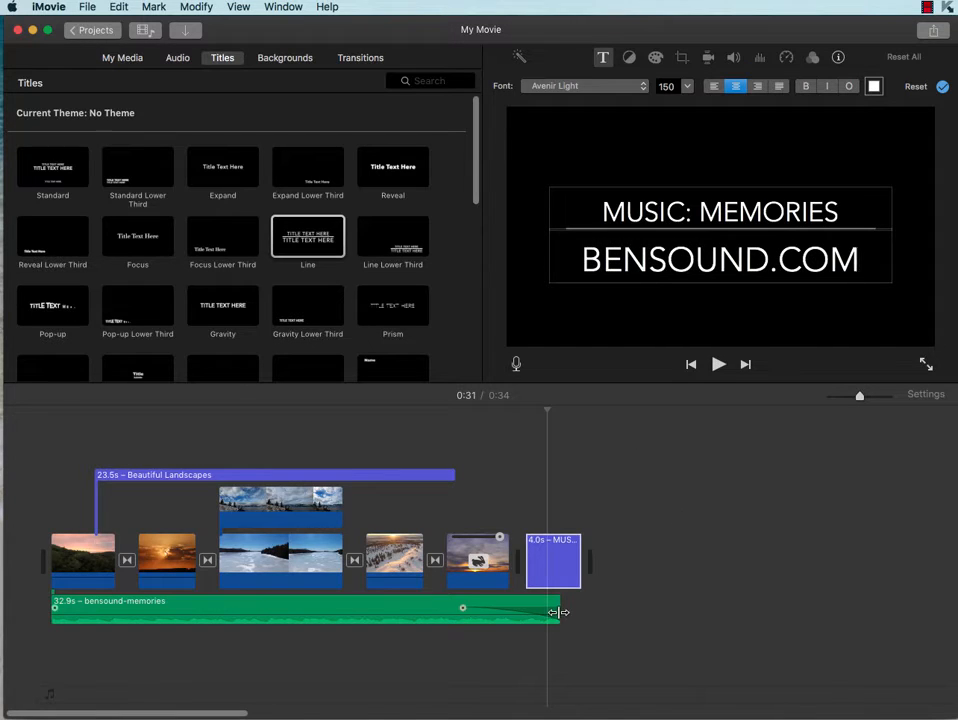
{"action": "left_click_drag", "start_coordinate": [560, 612], "coordinate": [616, 612]}
Add a Lens Flare title reading "Thanks For Watching" after the music credit title and extend the music's end to 38.2 s
{"action": "scroll", "coordinate": [124, 295], "scroll_direction": "down", "scroll_amount": 5}
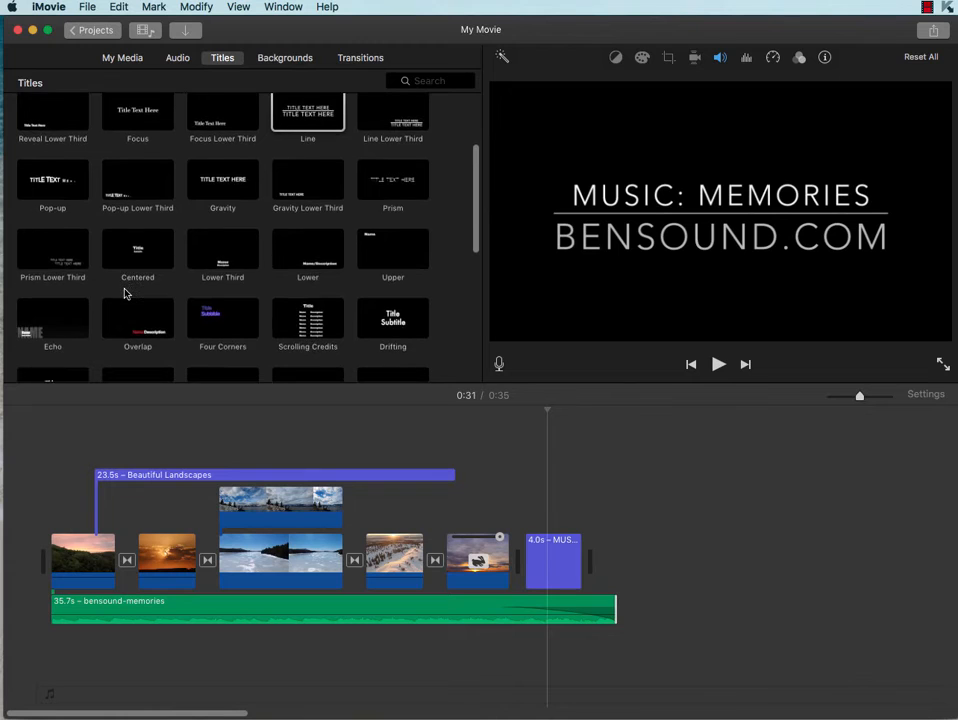
{"action": "scroll", "coordinate": [124, 293], "scroll_direction": "down", "scroll_amount": 5}
{"action": "left_click", "coordinate": [52, 302]}
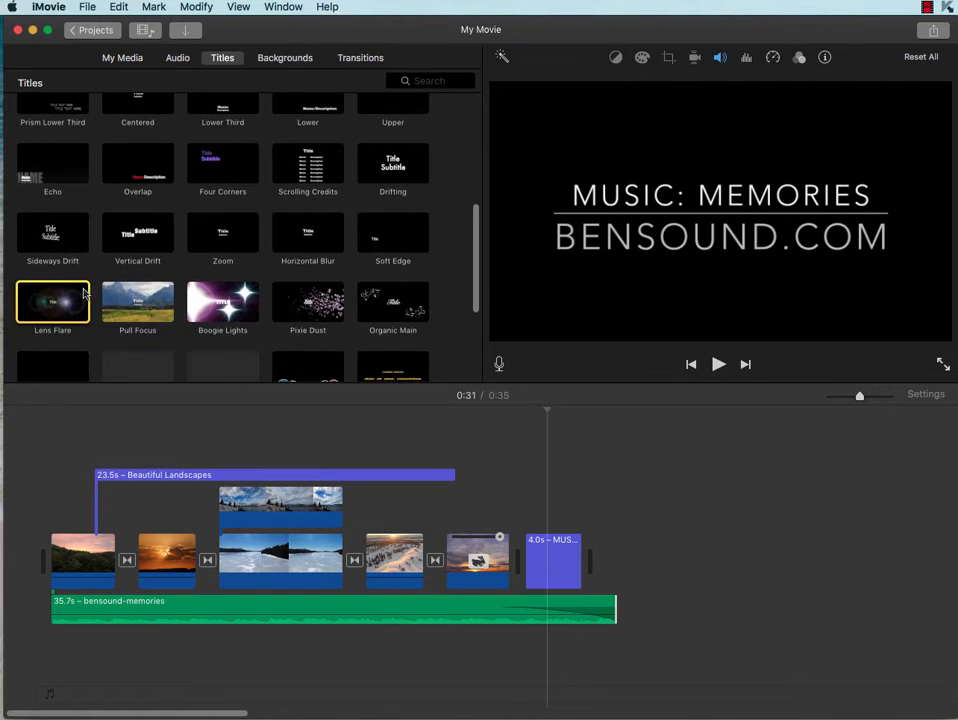
{"action": "left_click_drag", "start_coordinate": [52, 302], "coordinate": [580, 525]}
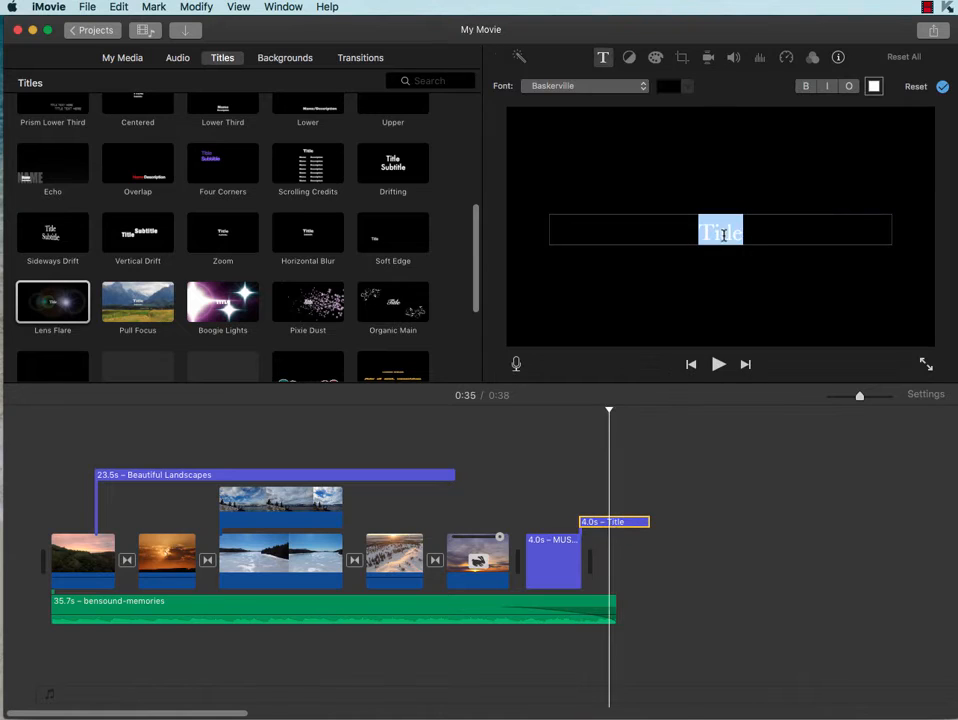
{"action": "type", "text": "Thanks For Watching"}
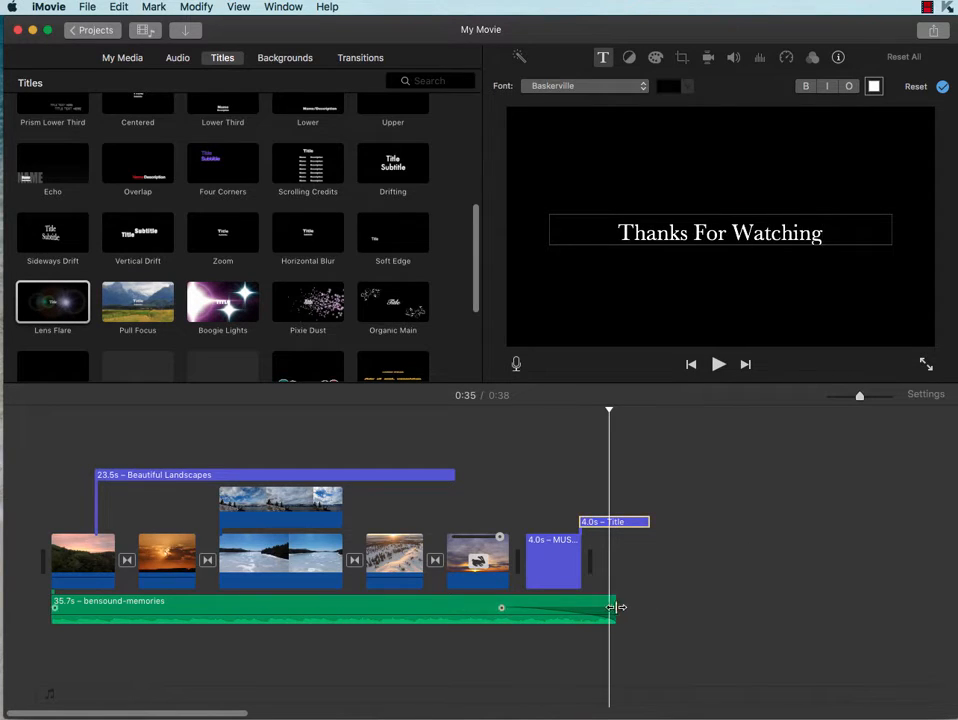
{"action": "left_click_drag", "start_coordinate": [618, 609], "coordinate": [650, 610]}
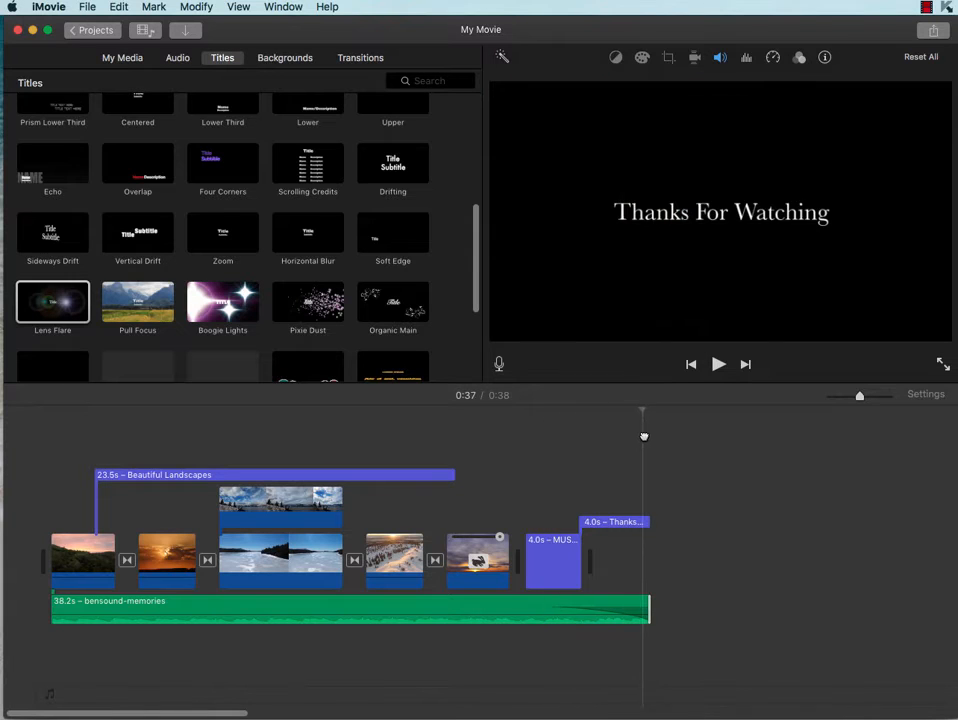
{"action": "left_click", "coordinate": [285, 8]}
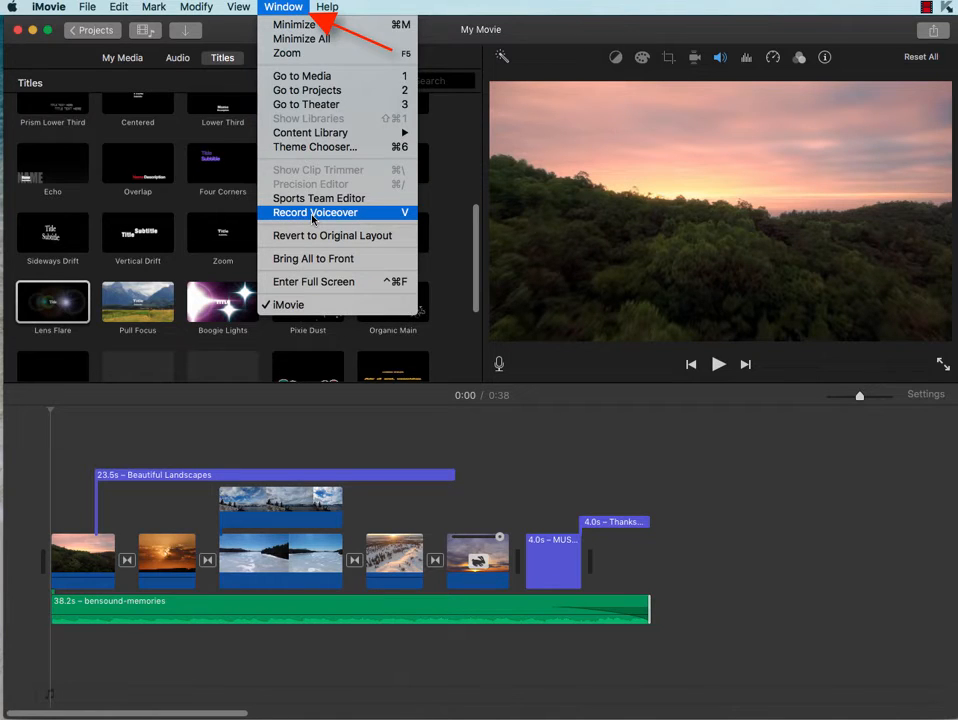
{"action": "left_click", "coordinate": [290, 8]}
Export the movie as a file titled "iMovie Demo" and save it to the Desktop
{"action": "left_click", "coordinate": [88, 8]}
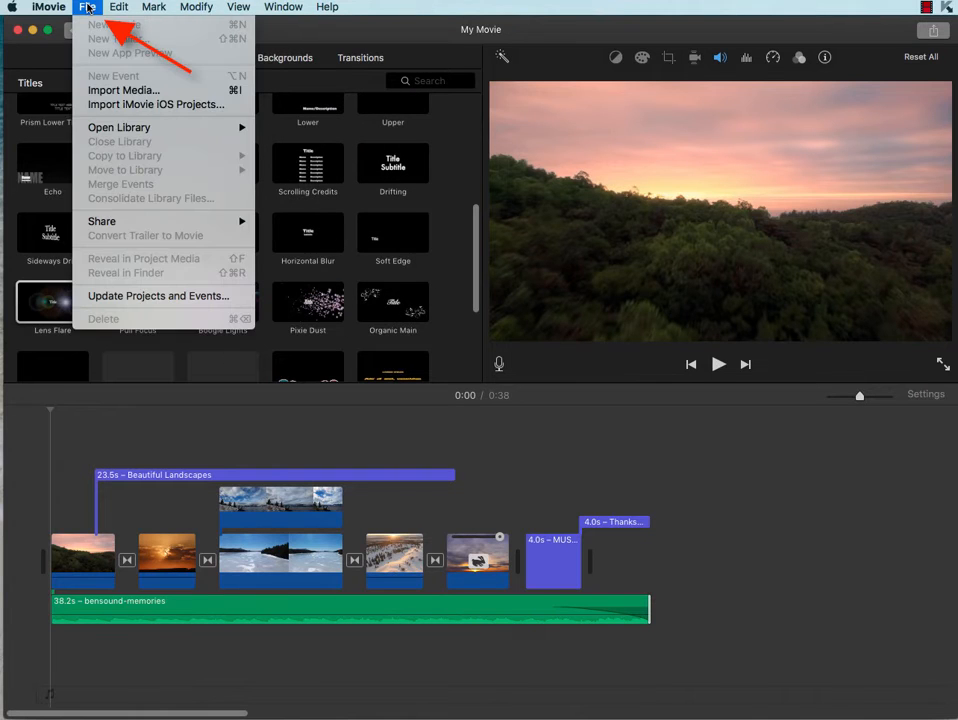
{"action": "mouse_move", "coordinate": [120, 228]}
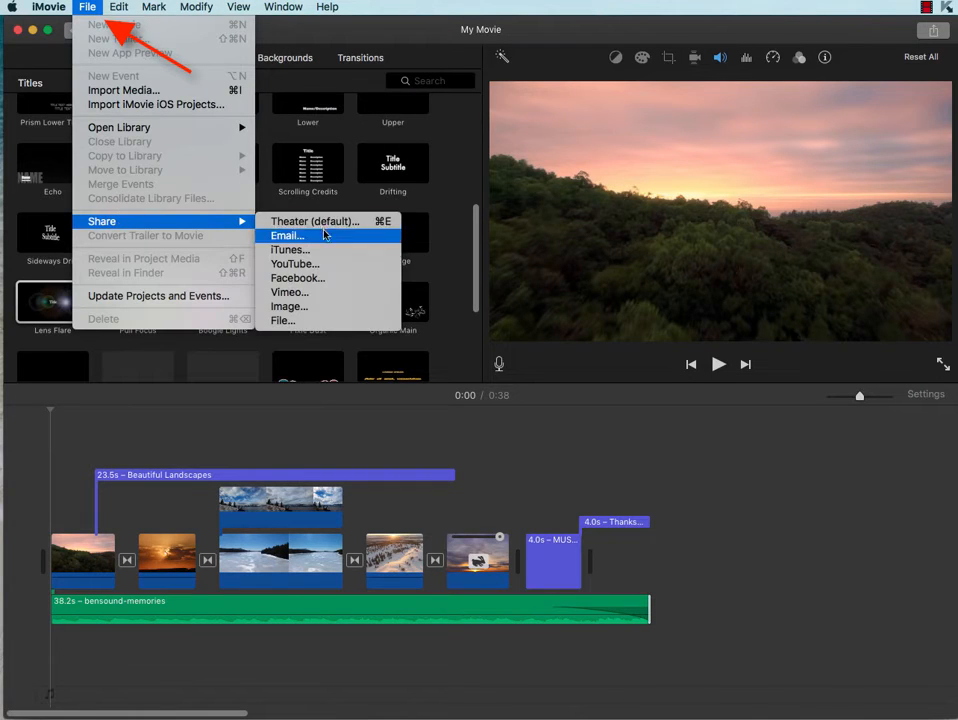
{"action": "left_click", "coordinate": [291, 321]}
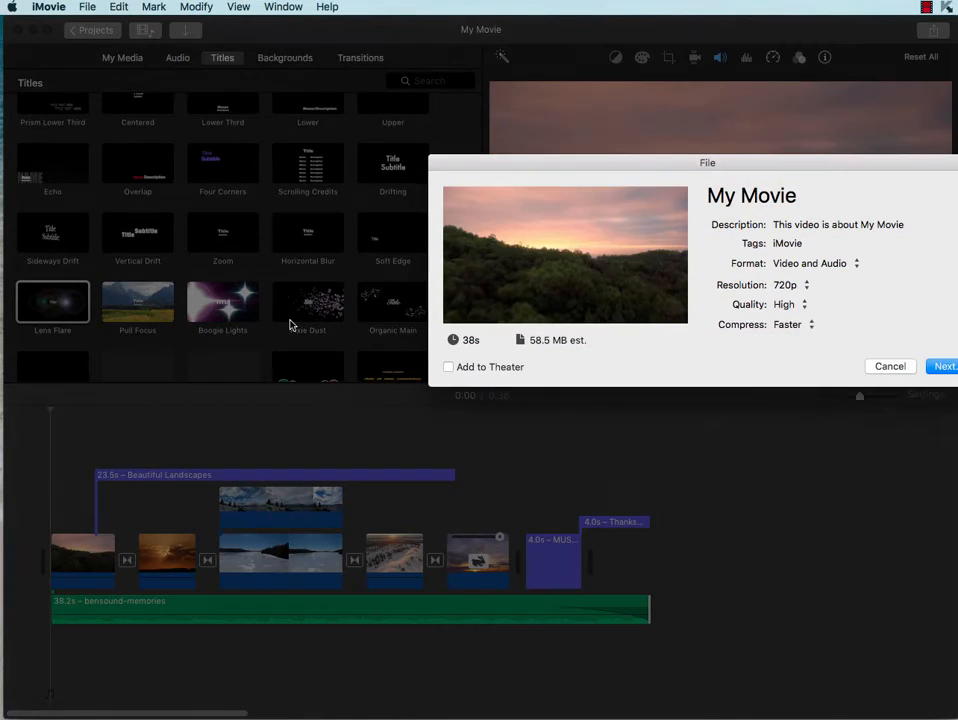
{"action": "left_click", "coordinate": [770, 200]}
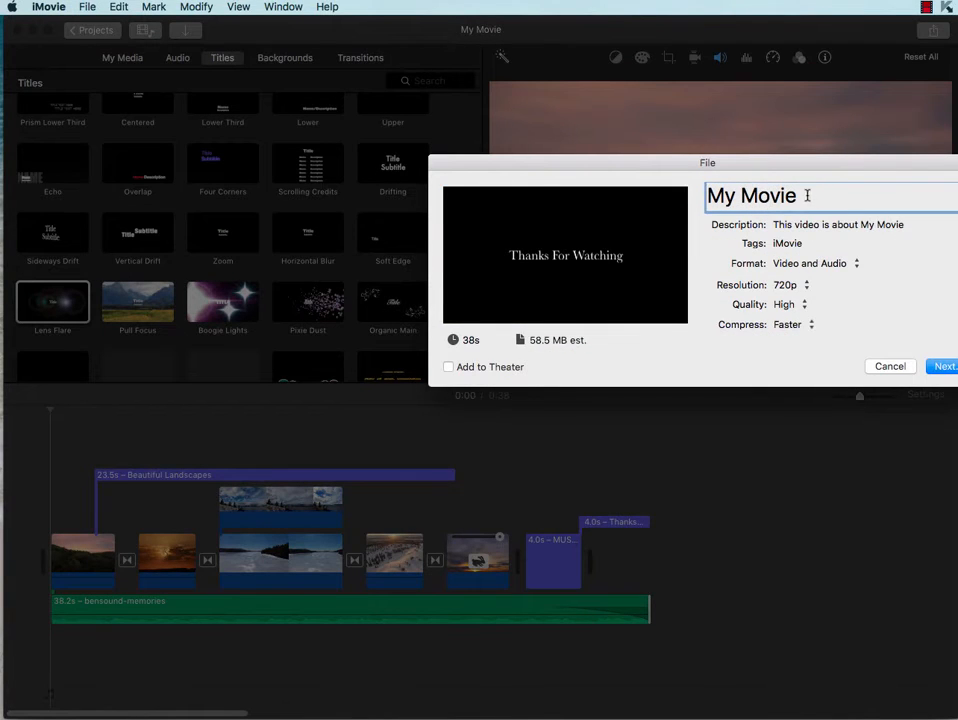
{"action": "triple_click", "coordinate": [807, 195]}
{"action": "type", "text": "iMo"}
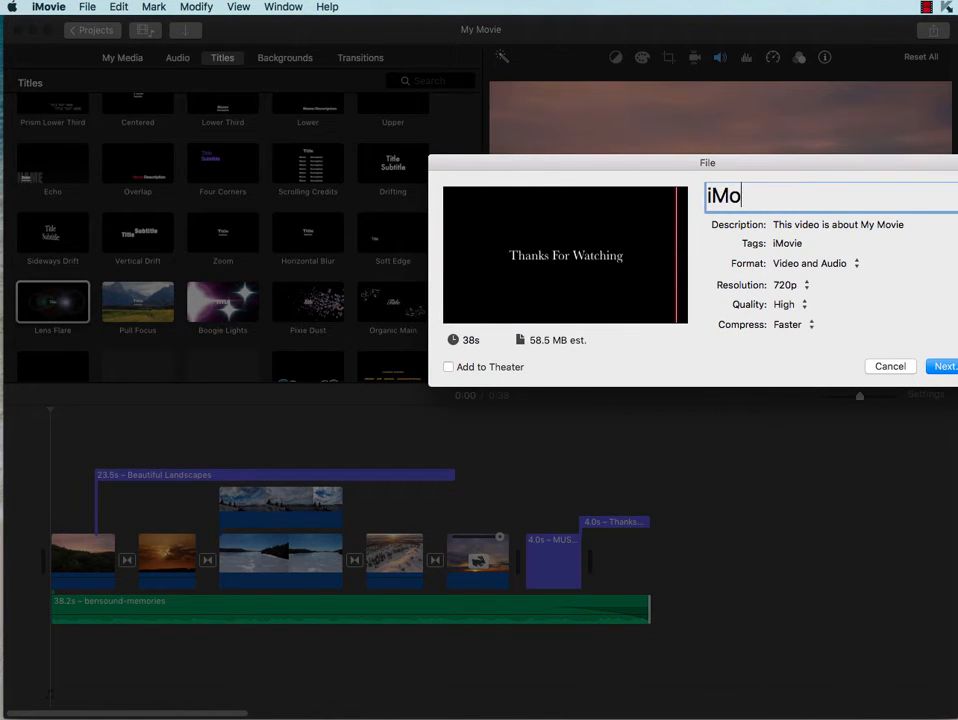
{"action": "type", "text": "vie Demo"}
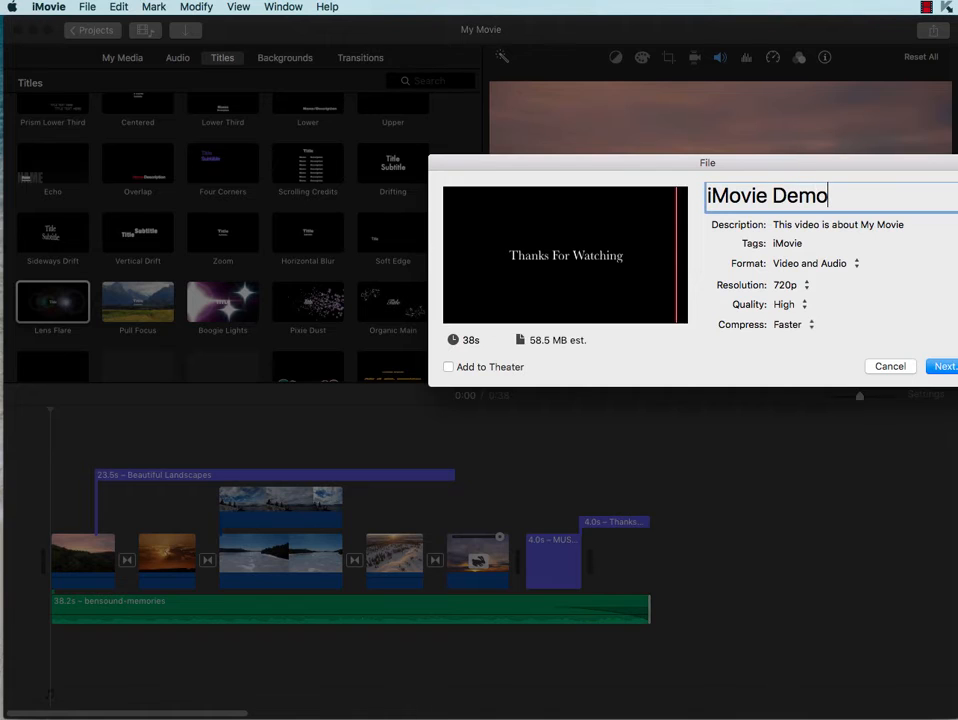
{"action": "left_click", "coordinate": [940, 367]}
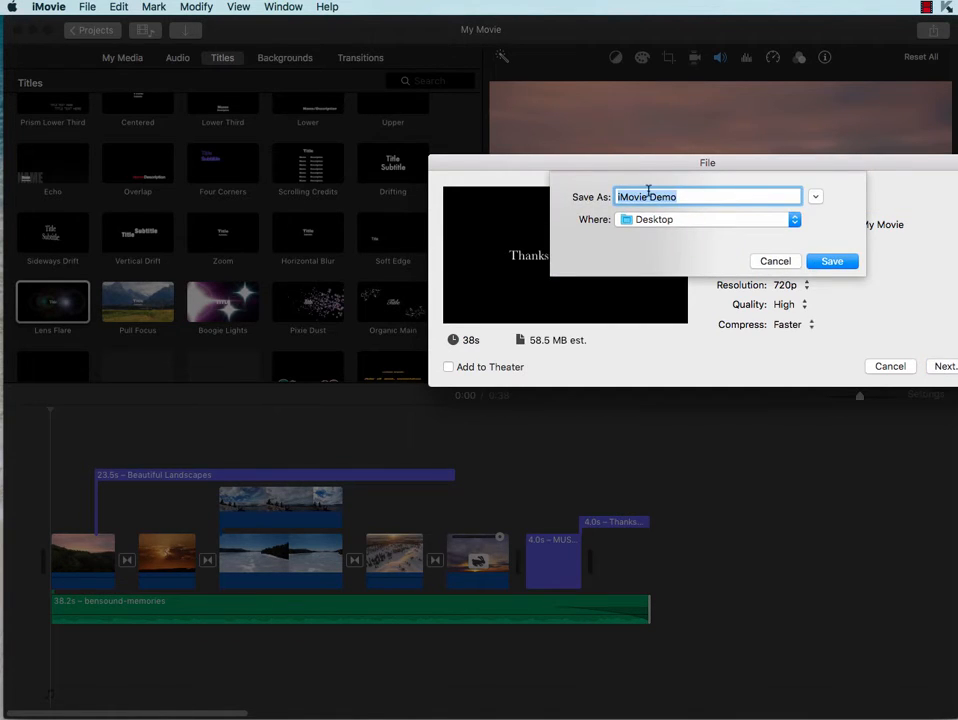
{"action": "left_click", "coordinate": [831, 261]}
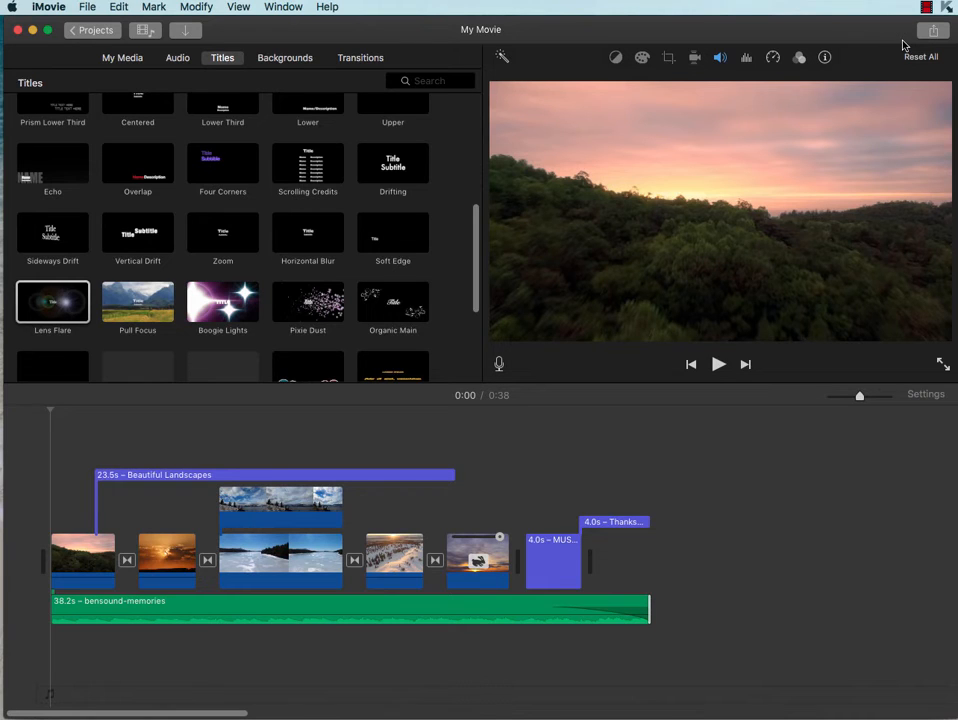
Return to the projects overview and name the project "iMovie Demo 1"
{"action": "left_click", "coordinate": [89, 36]}
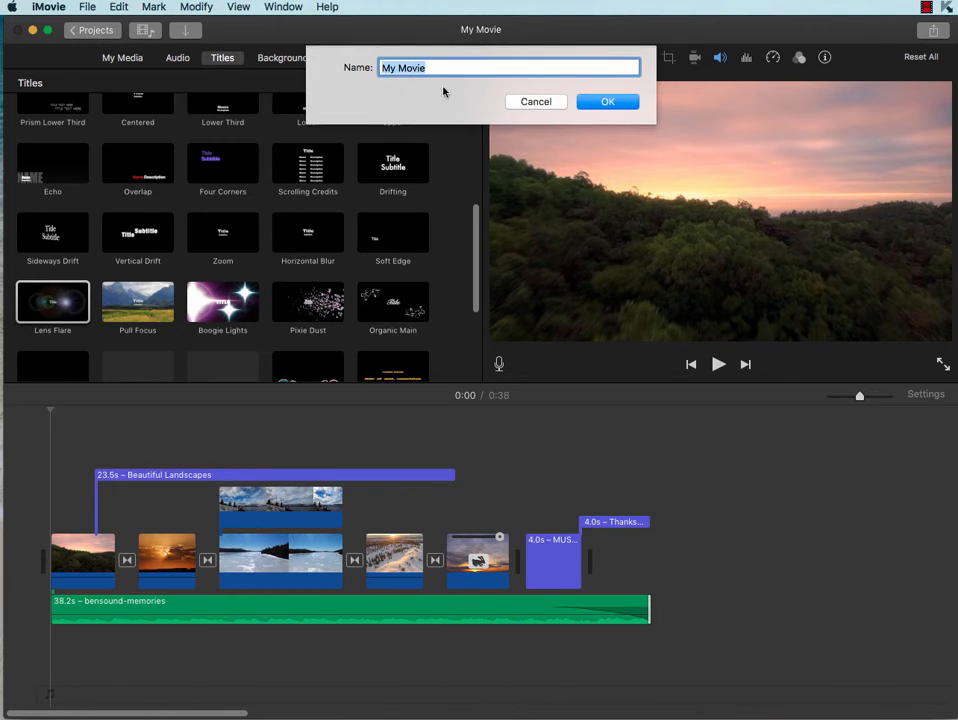
{"action": "key", "text": "BackSpace"}
{"action": "type", "text": "iM"}
{"action": "key", "text": "Return"}
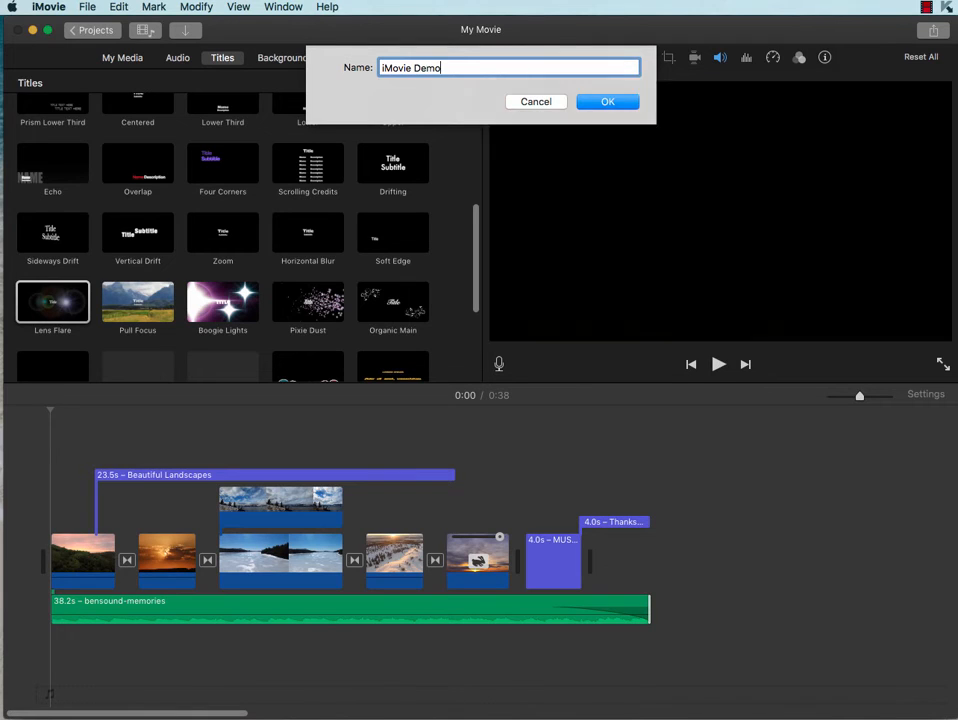
Quit the application
{"action": "left_click", "coordinate": [34, 7]}
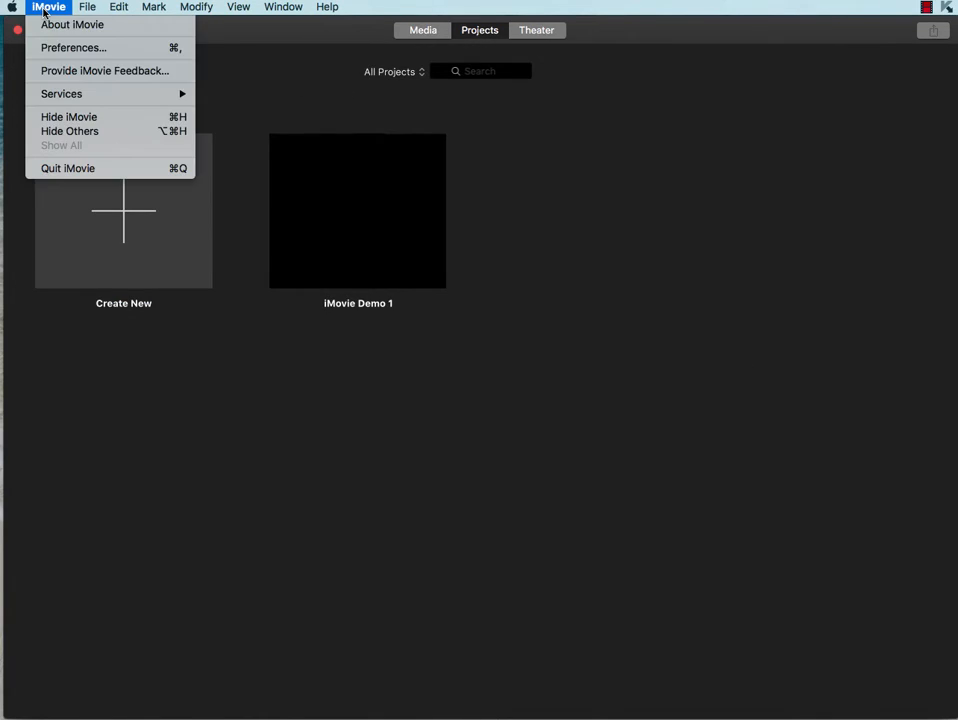